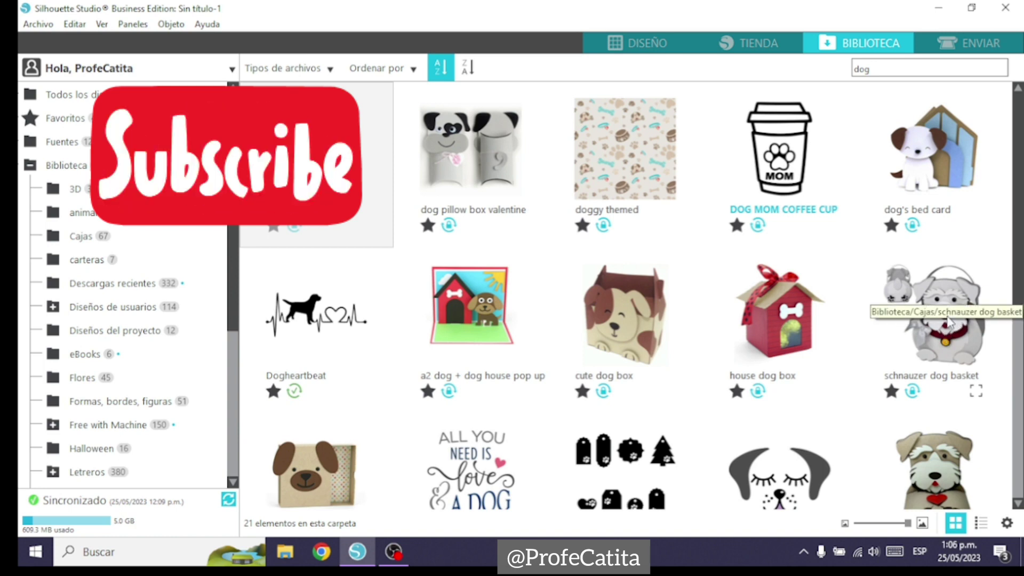
- Open the schnauzer dog basket design from the library and set its media size to Auto (12x12)
{"action": "double_click", "coordinate": [947, 320]}
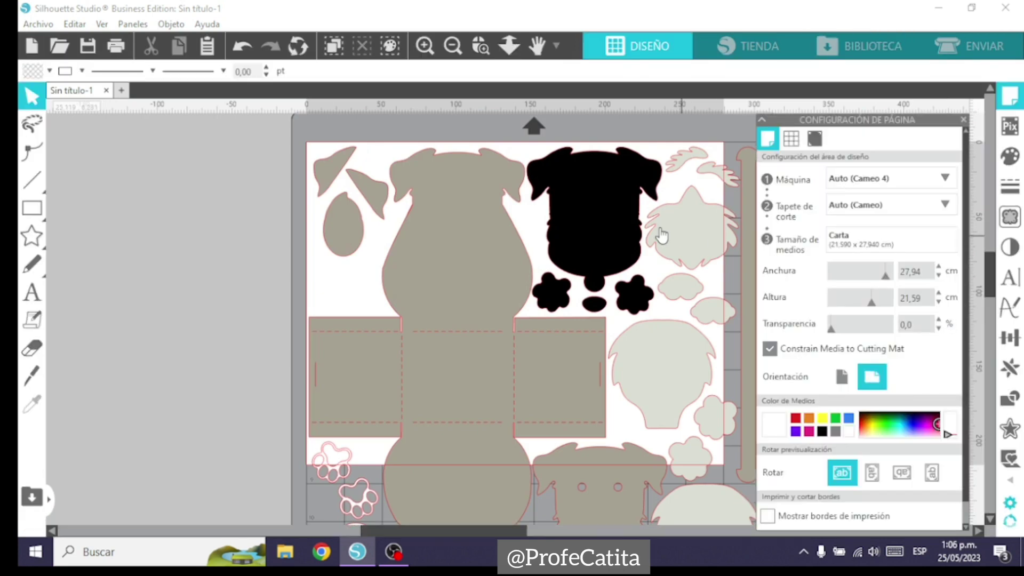
{"action": "left_click", "coordinate": [454, 48]}
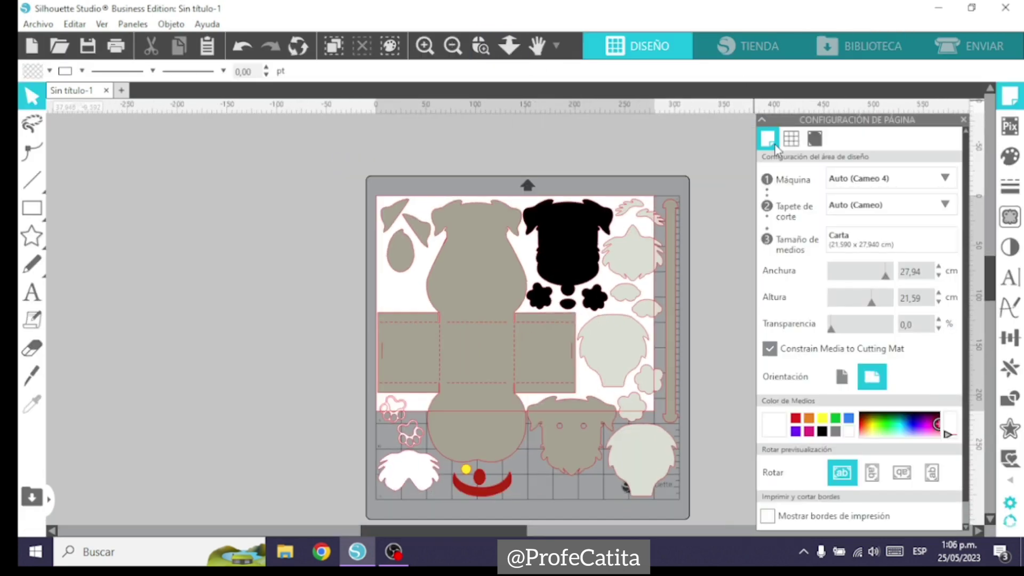
{"action": "left_click", "coordinate": [889, 245]}
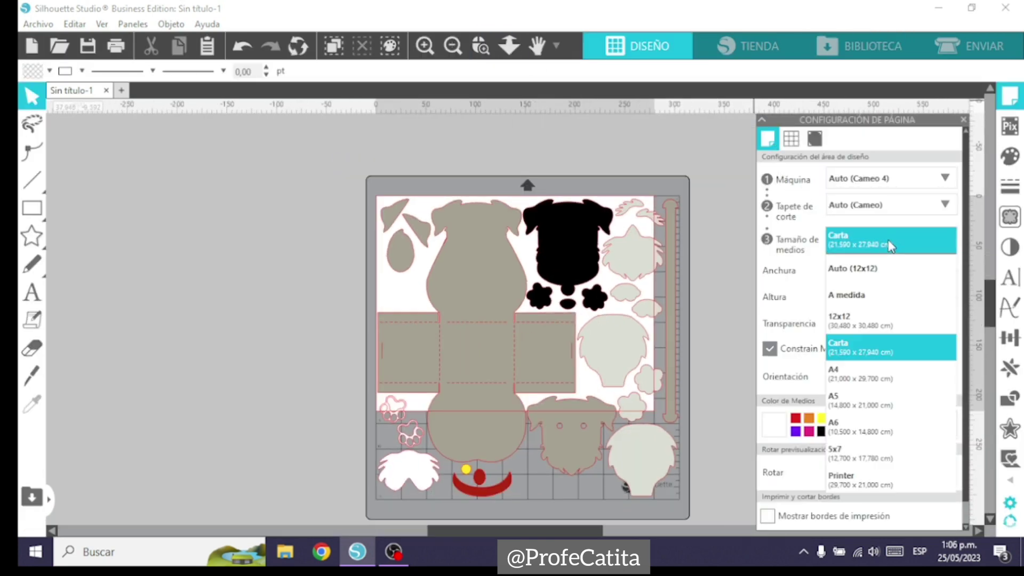
{"action": "left_click", "coordinate": [862, 231]}
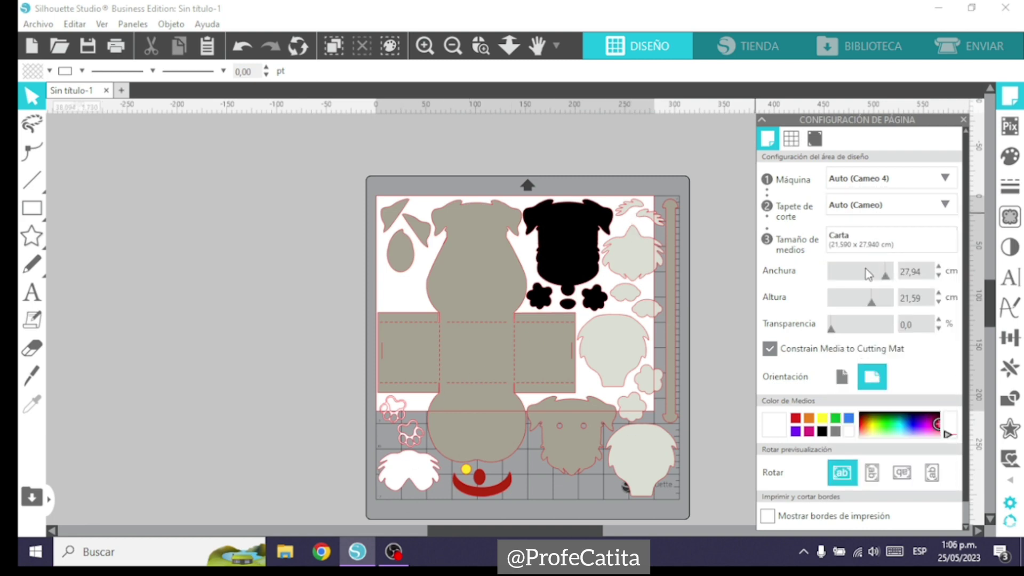
{"action": "left_click", "coordinate": [861, 247]}
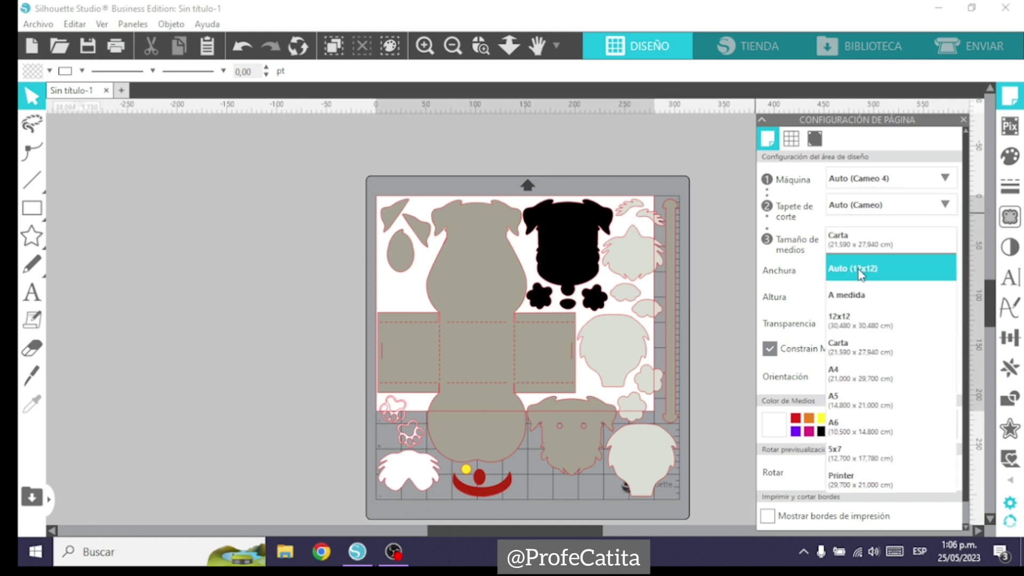
{"action": "left_click", "coordinate": [858, 267]}
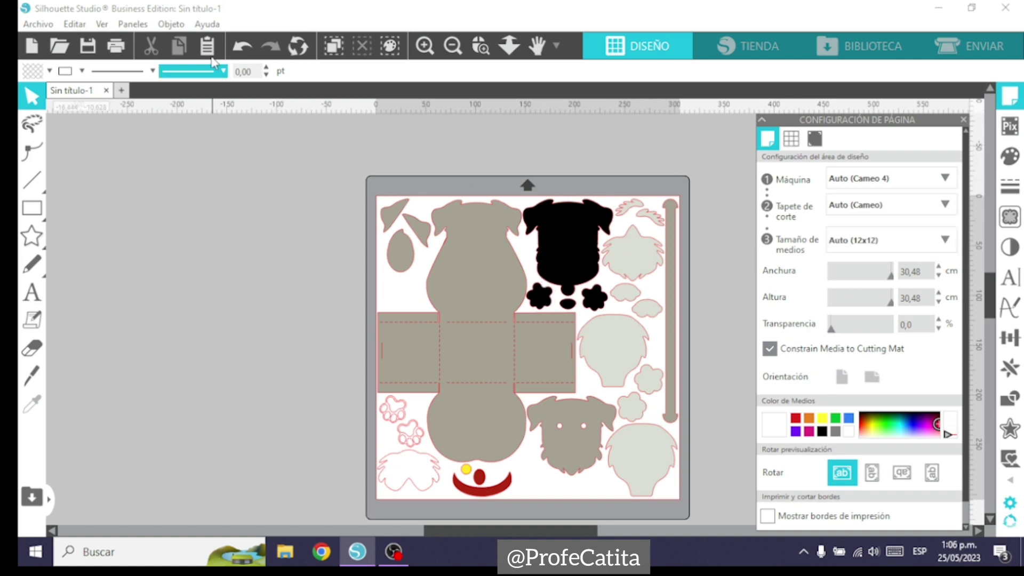
- Check the installed software version and edition in the program's About information
{"action": "left_click", "coordinate": [207, 24]}
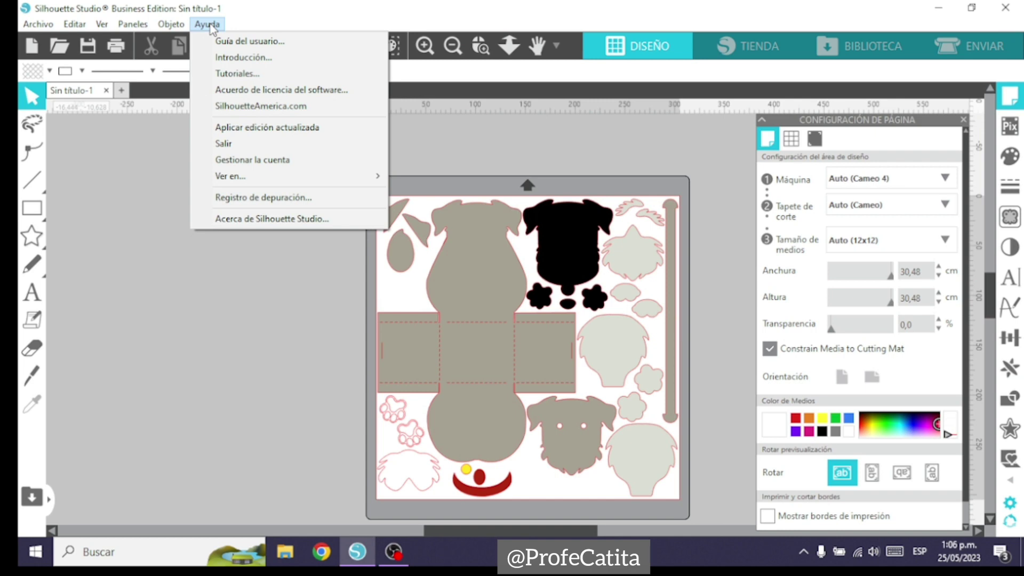
{"action": "left_click", "coordinate": [245, 219]}
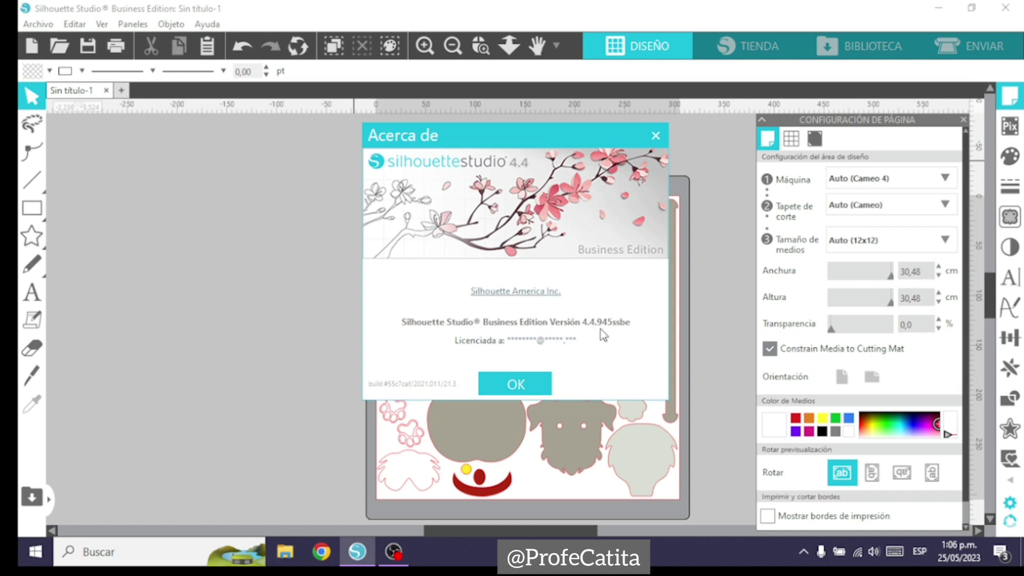
{"action": "left_click", "coordinate": [524, 388]}
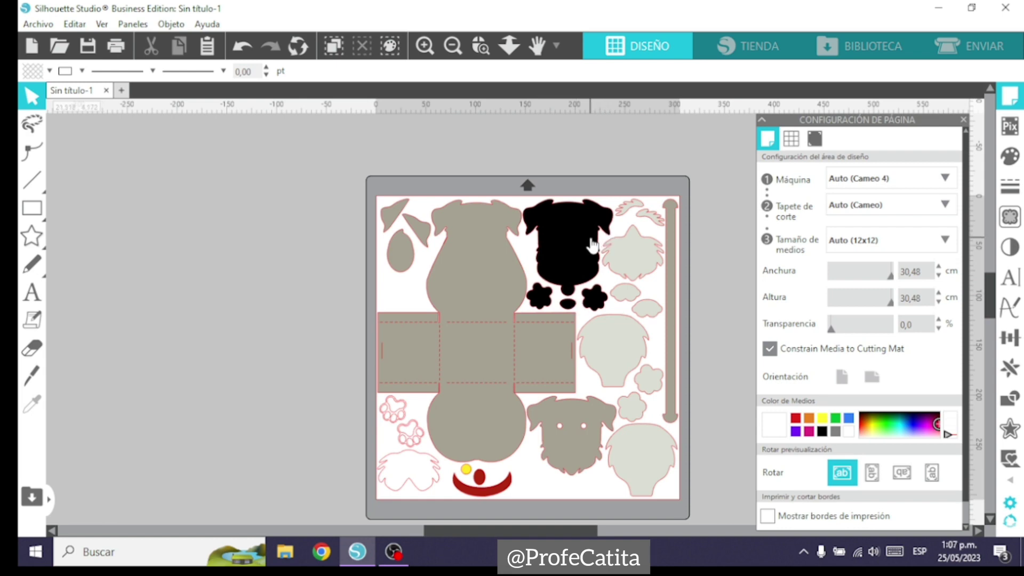
- Try moving the whole grouped dog basket design on the mat, and undo the move
{"action": "left_click_drag", "start_coordinate": [591, 246], "coordinate": [516, 228]}
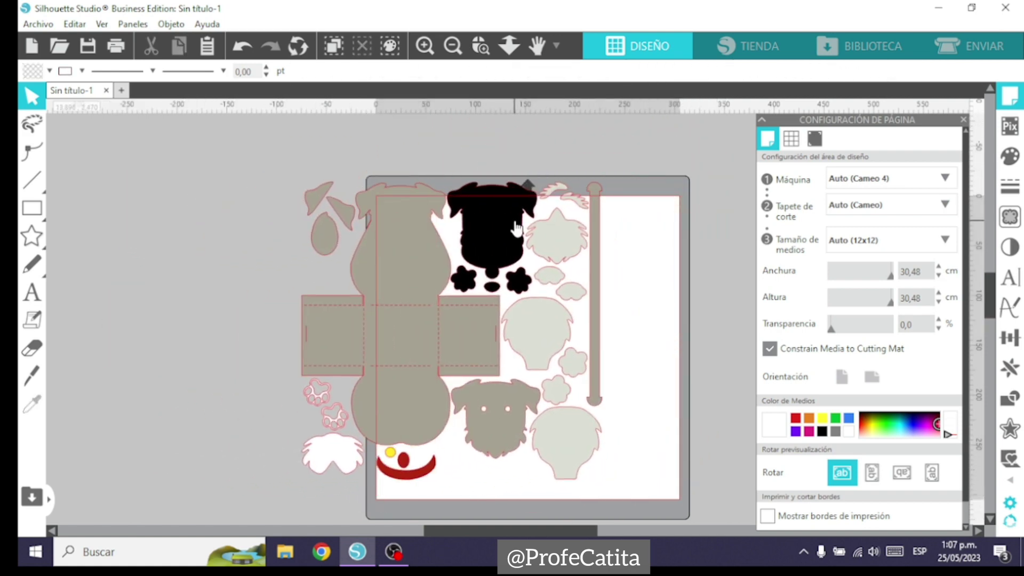
{"action": "key", "text": "ctrl+z"}
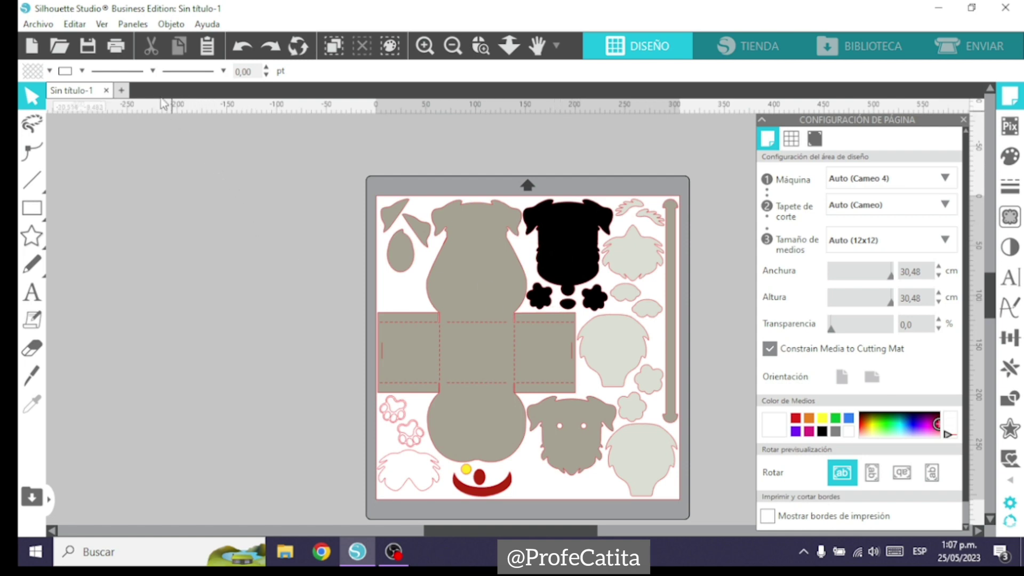
- Open the Select by Color options and ungroup the dog basket design into separate pieces
{"action": "left_click", "coordinate": [132, 24]}
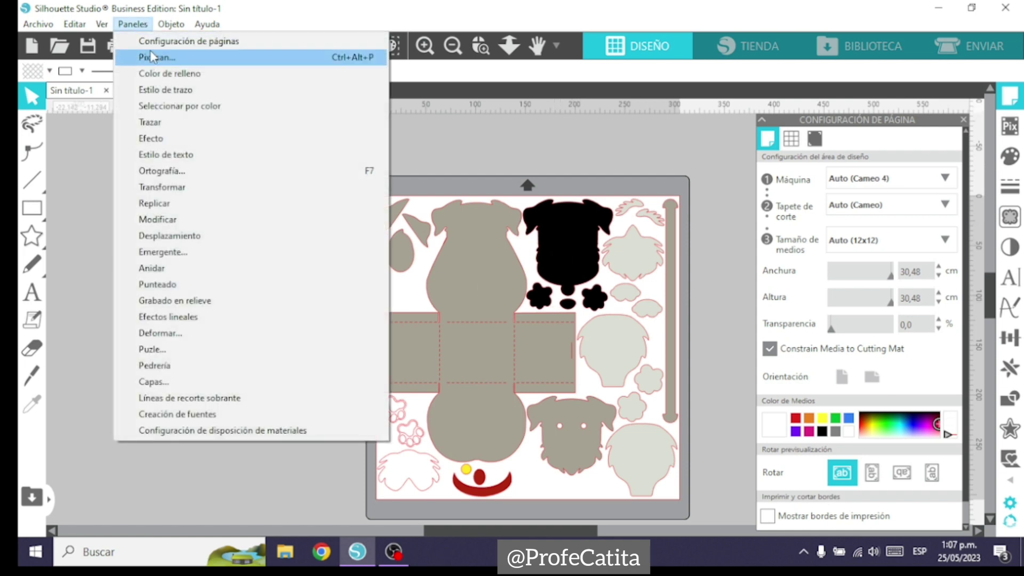
{"action": "left_click", "coordinate": [159, 106]}
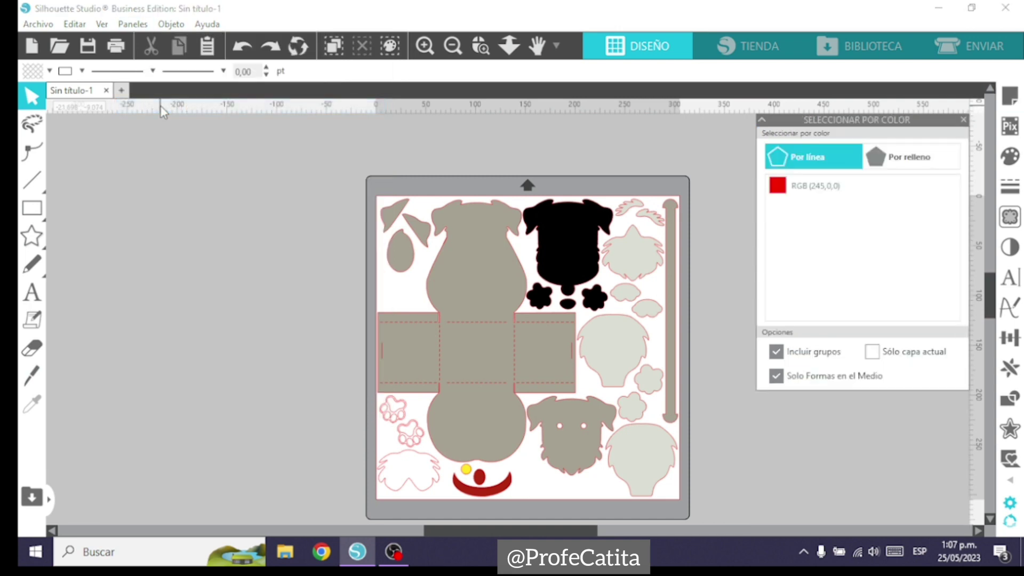
{"action": "right_click", "coordinate": [487, 248]}
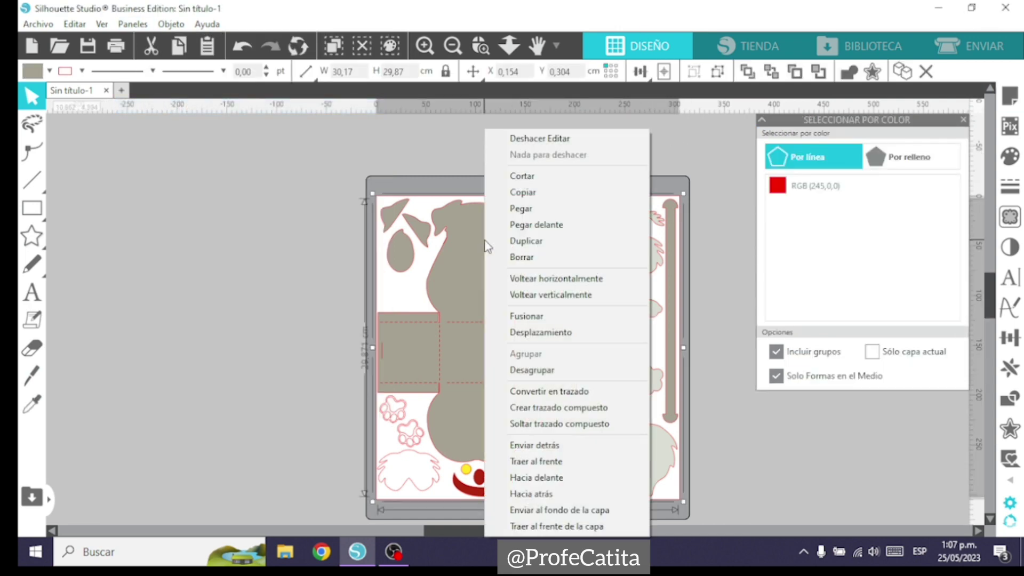
{"action": "left_click", "coordinate": [552, 370]}
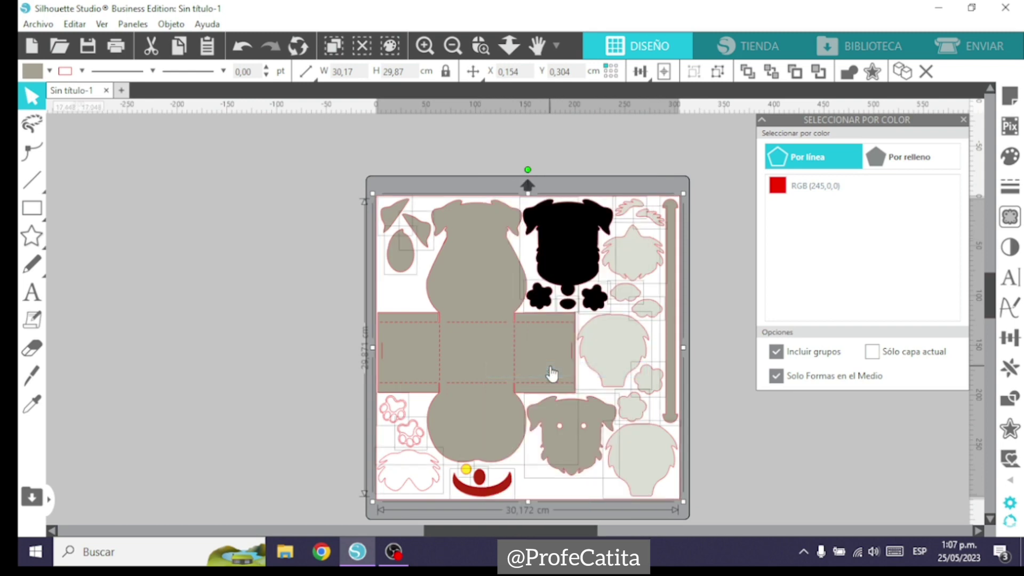
{"action": "left_click", "coordinate": [549, 144]}
- Try moving the black head piece separately from the other shapes, and undo the move
{"action": "left_click_drag", "start_coordinate": [552, 233], "coordinate": [559, 203]}
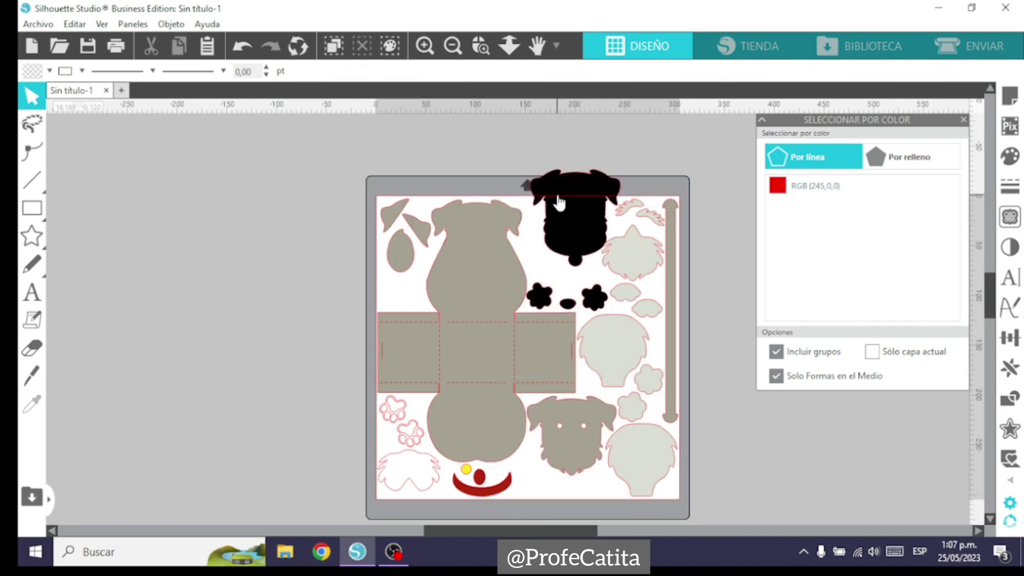
{"action": "key", "text": "ctrl+z"}
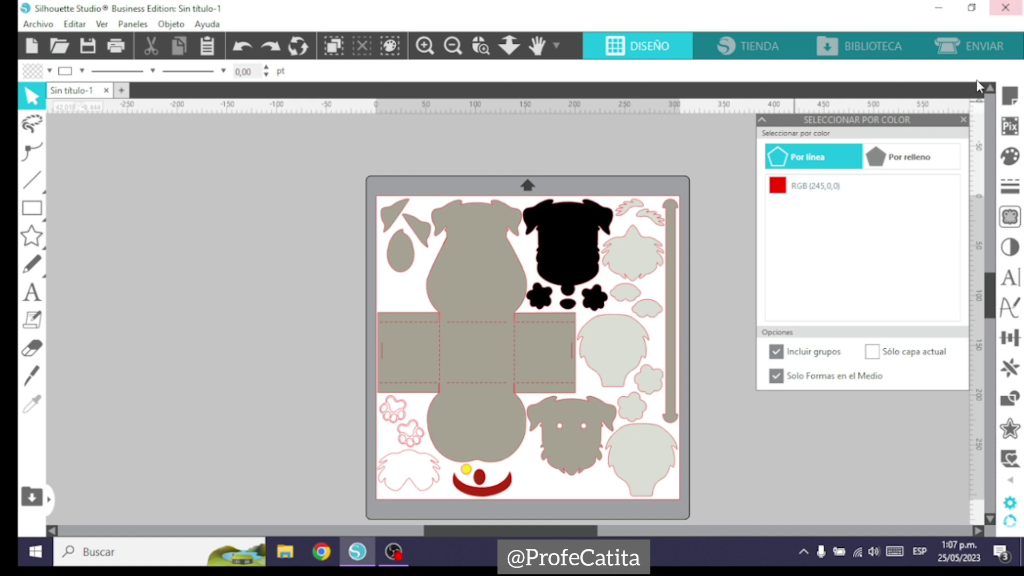
- Select all pieces with fill color RGB (167,162,148), move them off the mat's left side, and group them
{"action": "left_click_drag", "start_coordinate": [847, 120], "coordinate": [795, 151]}
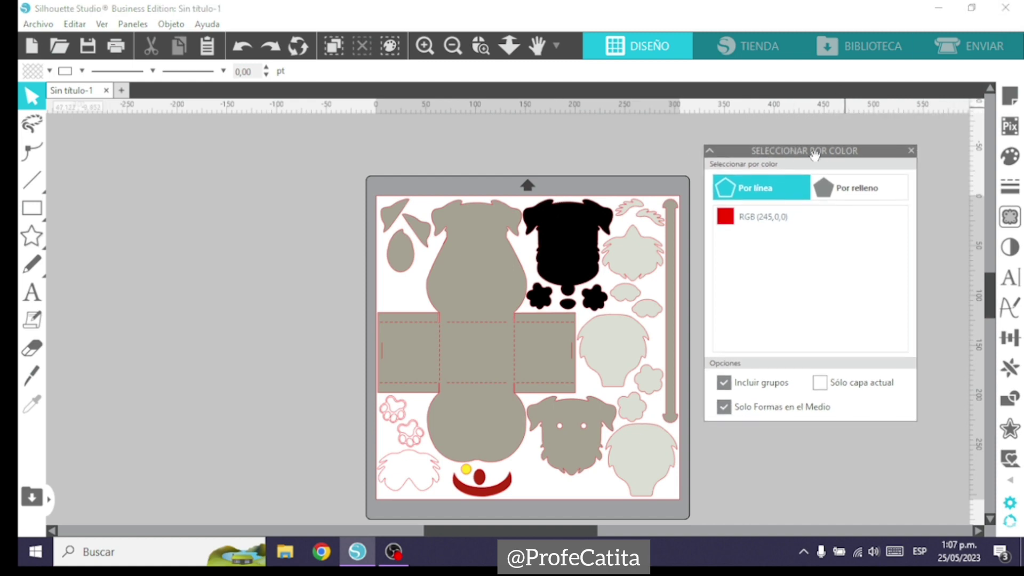
{"action": "left_click", "coordinate": [842, 190]}
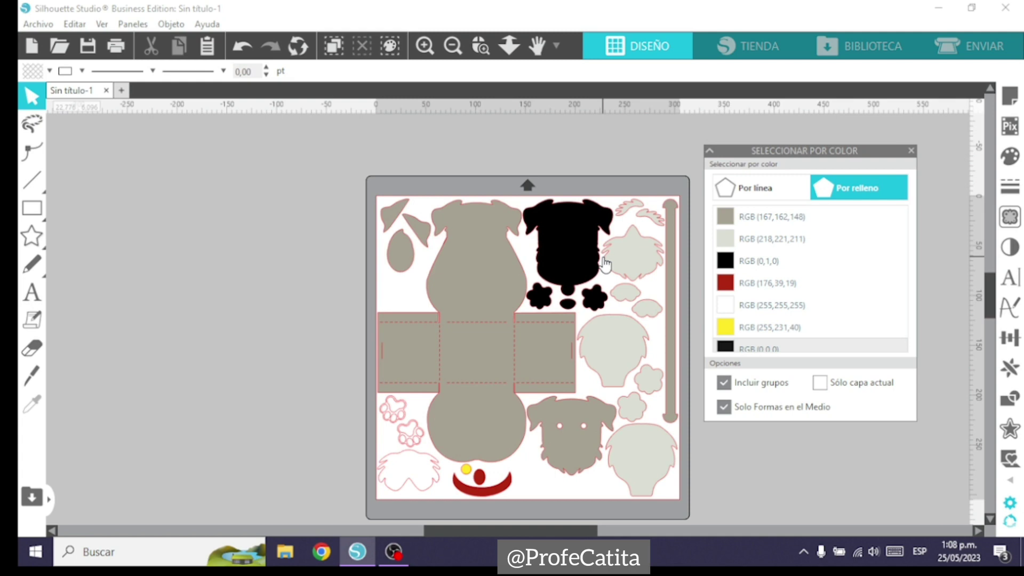
{"action": "left_click", "coordinate": [751, 217]}
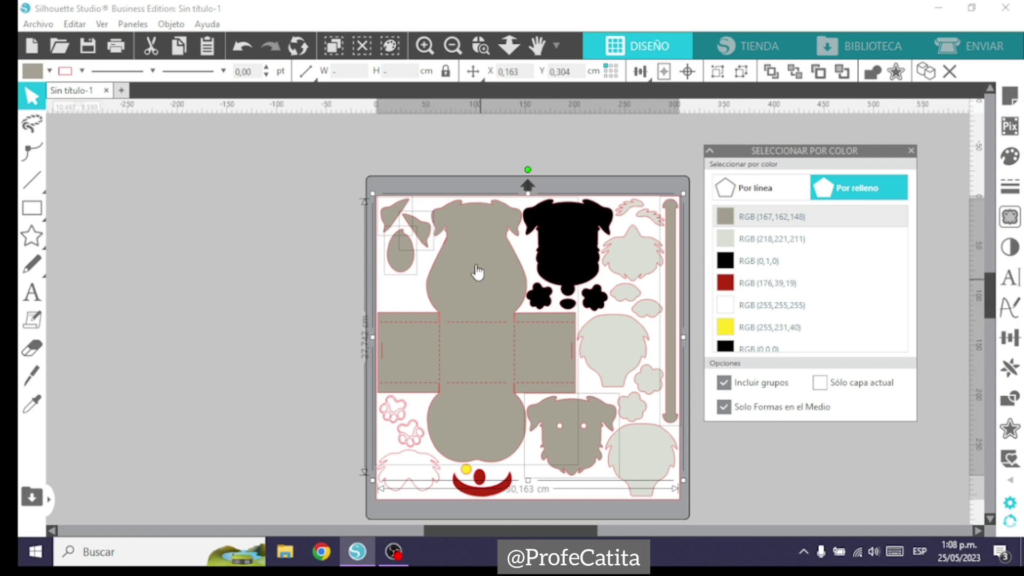
{"action": "left_click_drag", "start_coordinate": [471, 237], "coordinate": [157, 208]}
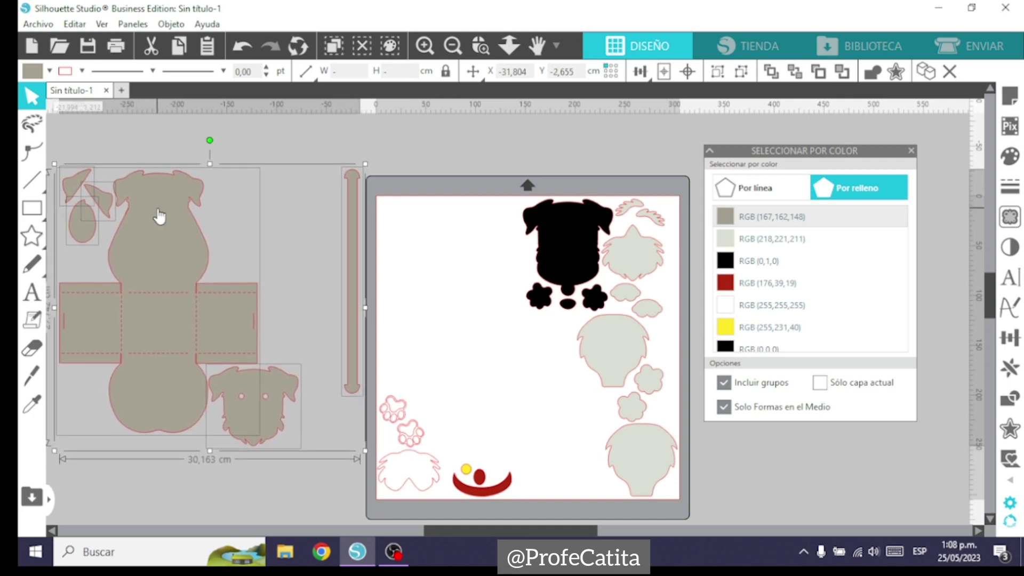
{"action": "right_click", "coordinate": [159, 215]}
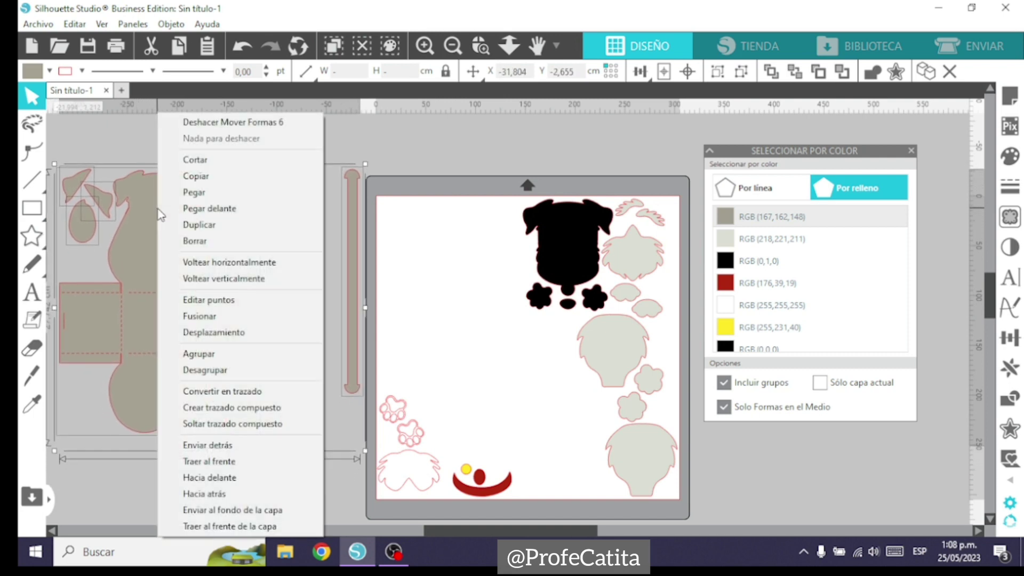
{"action": "left_click", "coordinate": [226, 354]}
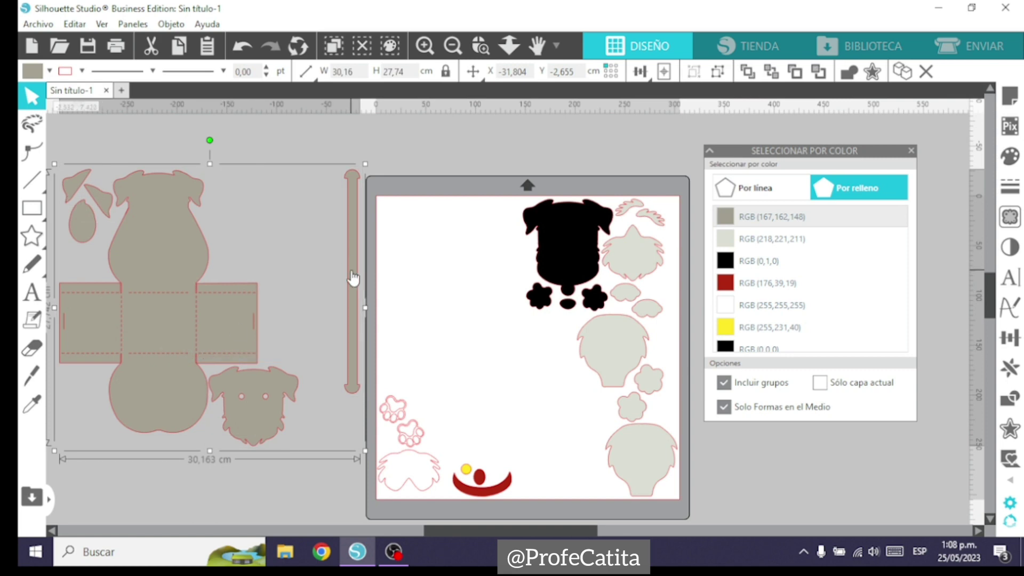
- Select all pieces with fill color RGB (218,221,211), group them, and place them off the mat with the gray-brown group
{"action": "left_click", "coordinate": [729, 244]}
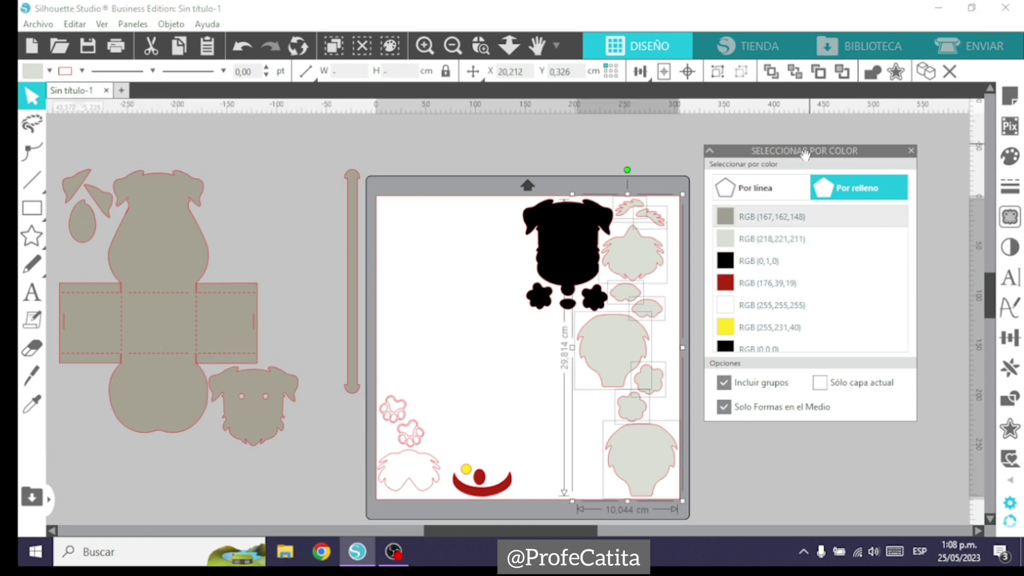
{"action": "left_click_drag", "start_coordinate": [805, 154], "coordinate": [881, 143]}
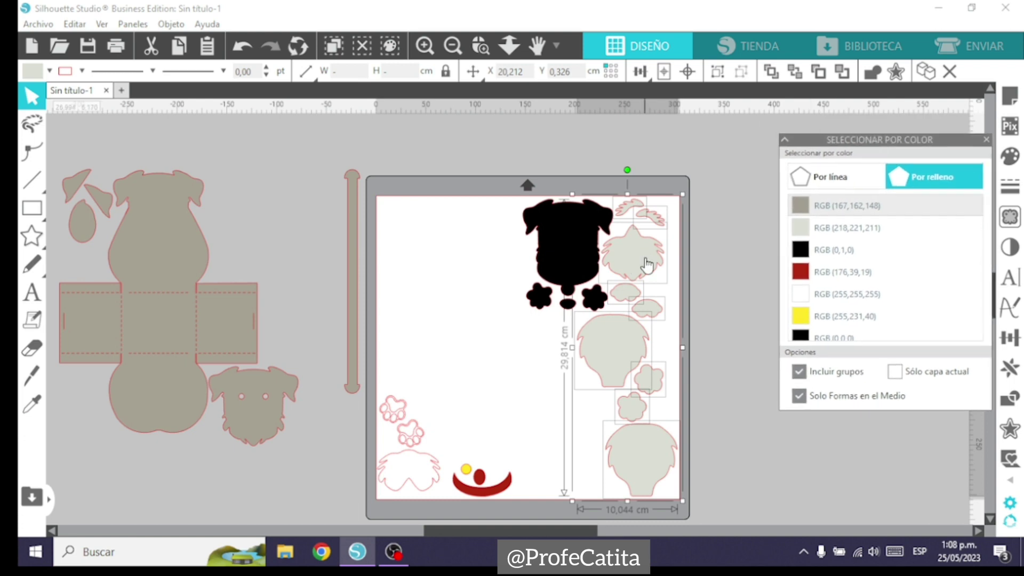
{"action": "left_click_drag", "start_coordinate": [644, 259], "coordinate": [768, 243]}
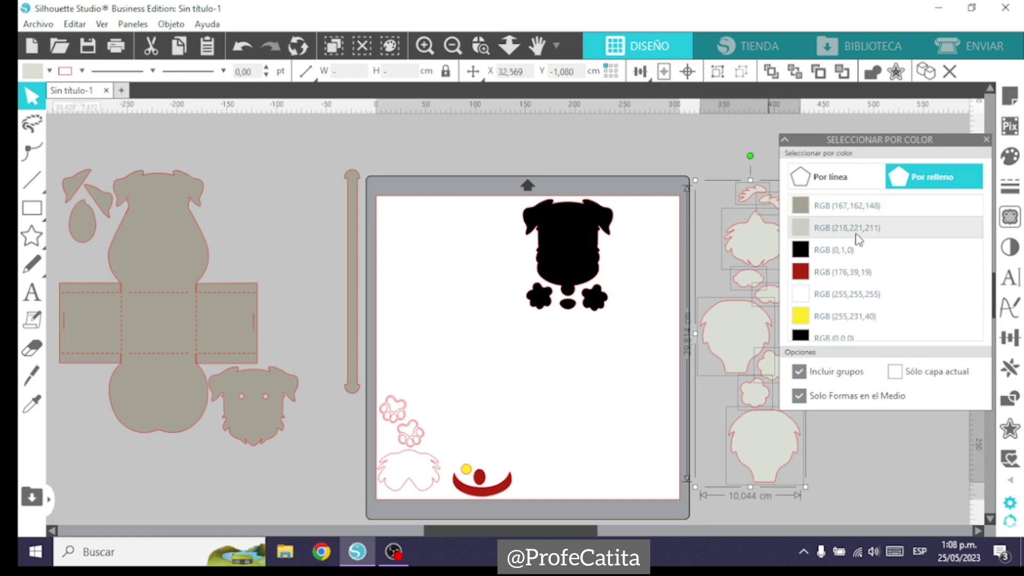
{"action": "left_click_drag", "start_coordinate": [569, 533], "coordinate": [599, 526]}
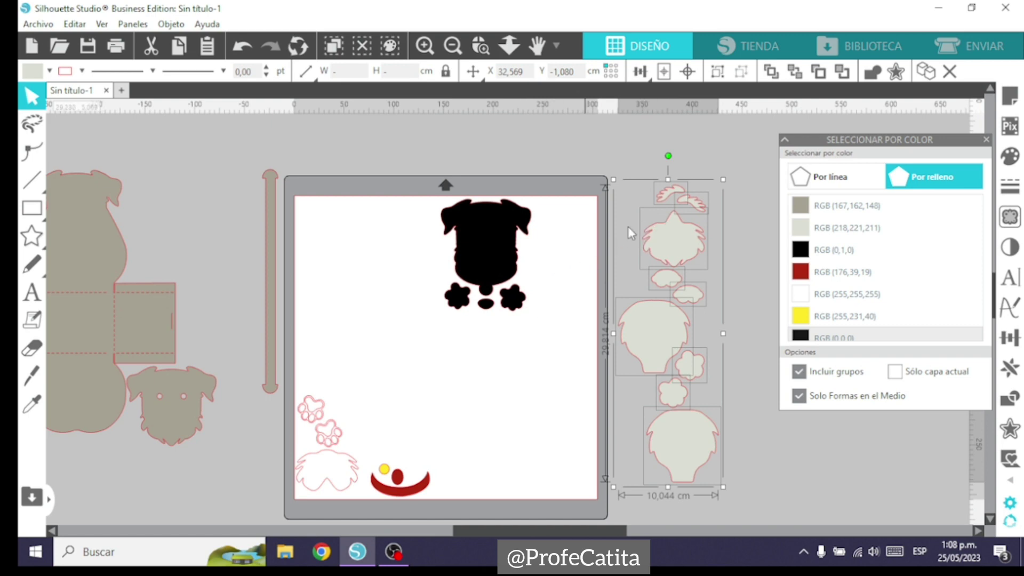
{"action": "right_click", "coordinate": [691, 246]}
{"action": "left_click", "coordinate": [724, 387]}
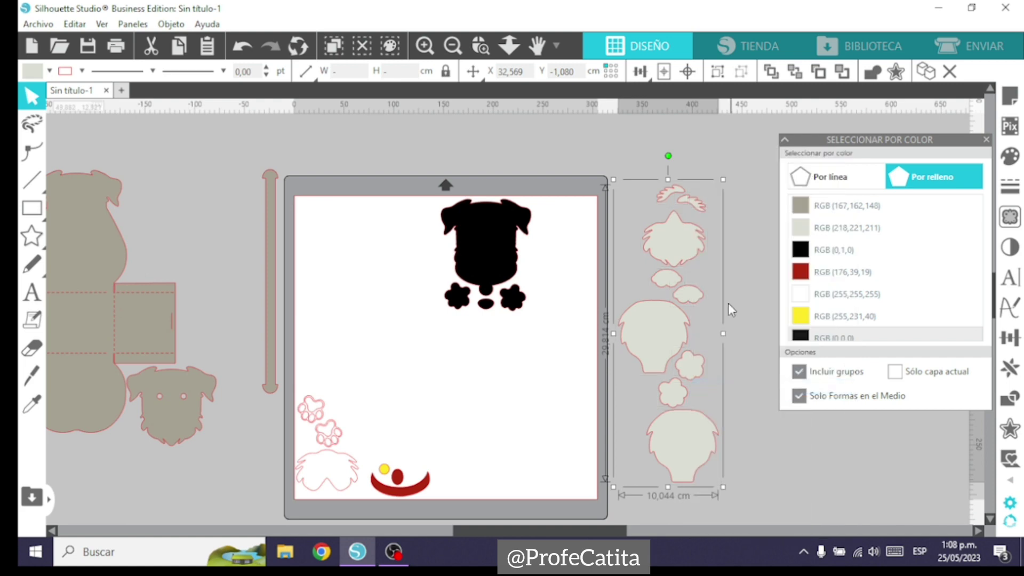
{"action": "left_click_drag", "start_coordinate": [685, 252], "coordinate": [141, 213]}
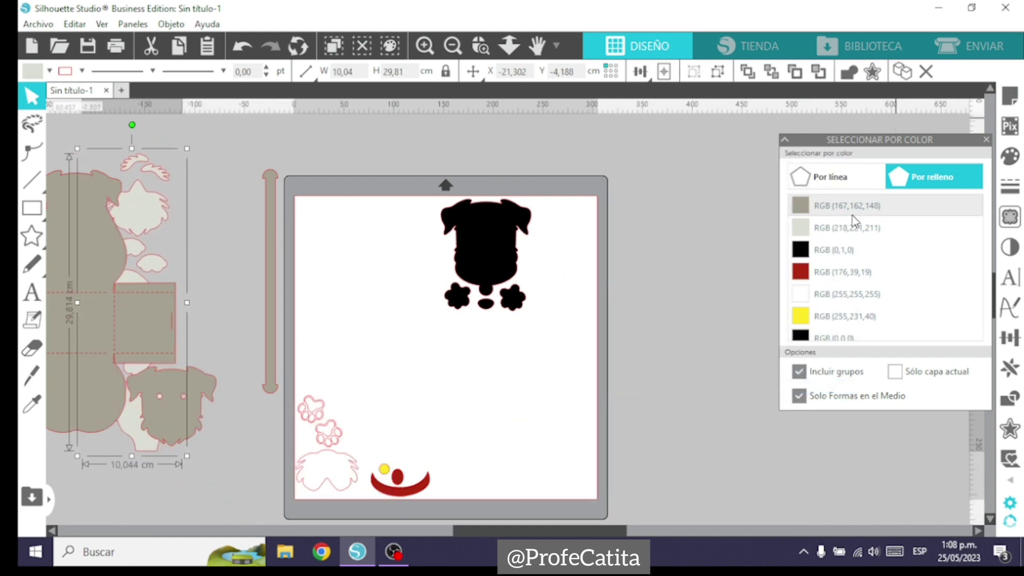
- Select the pieces with fill color RGB (0,1,0) and group them
{"action": "left_click", "coordinate": [823, 258]}
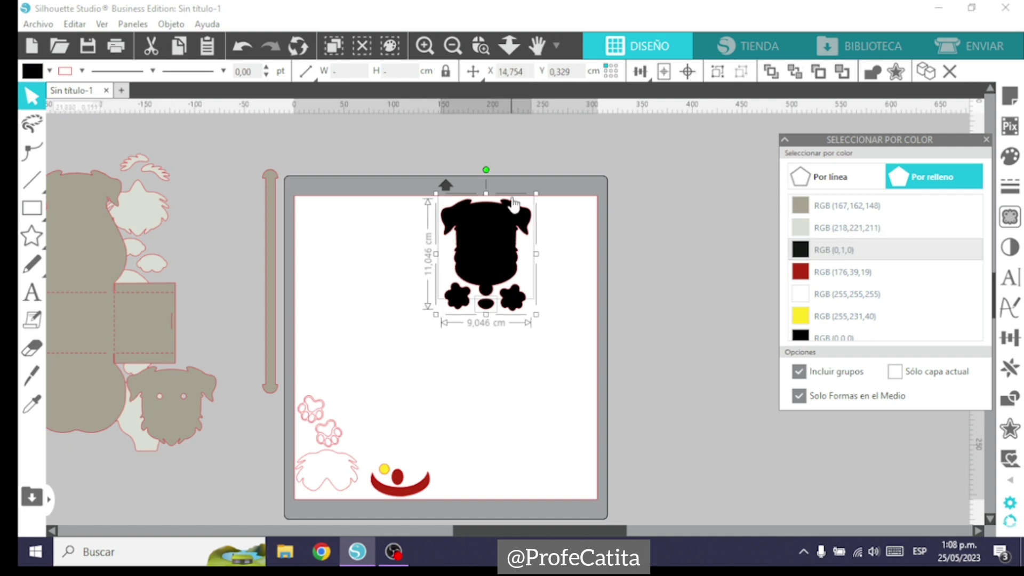
{"action": "right_click", "coordinate": [496, 220]}
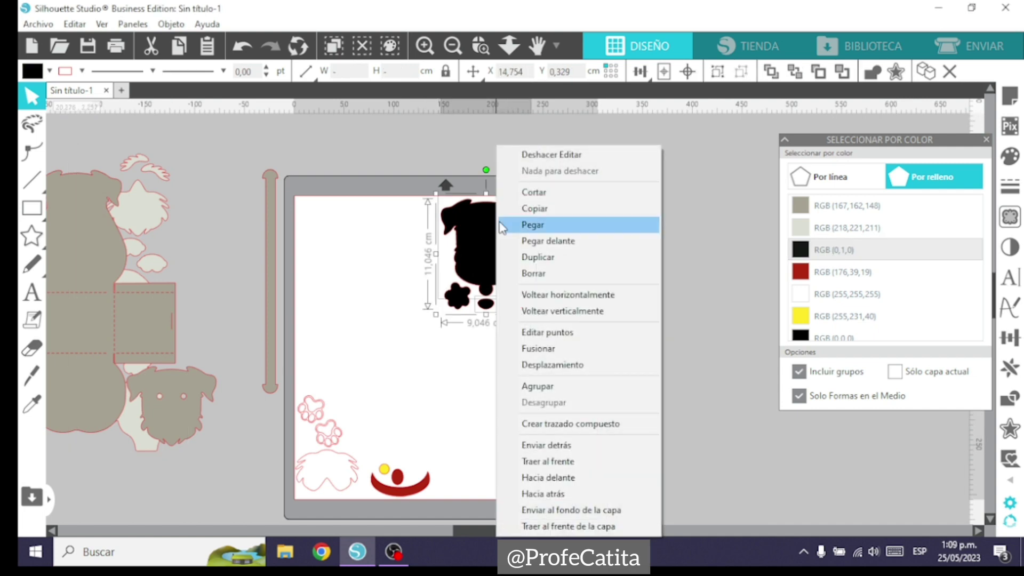
{"action": "left_click", "coordinate": [535, 388]}
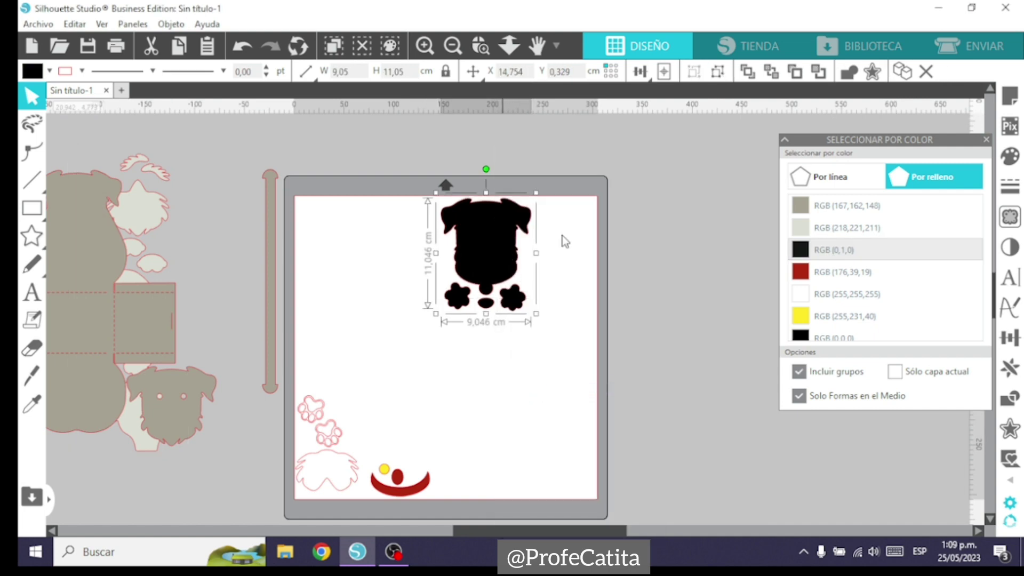
- Try moving the black head group off the mat, and return it to its place on the page
{"action": "left_click_drag", "start_coordinate": [503, 248], "coordinate": [739, 215]}
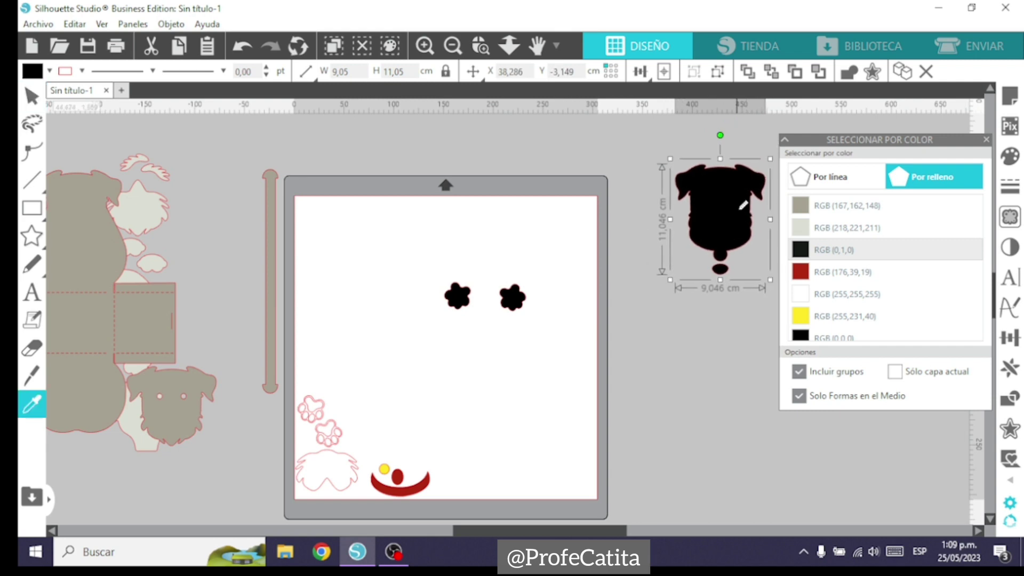
{"action": "left_click_drag", "start_coordinate": [686, 271], "coordinate": [452, 305]}
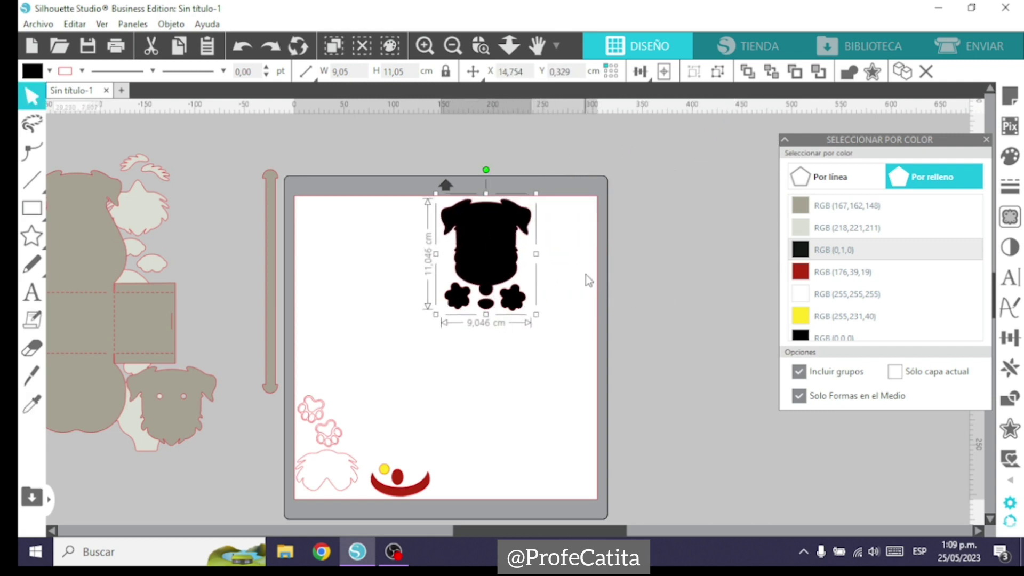
- Select the RGB (0,0,0) and RGB (0,1,0) pieces together, group them, and move them off the mat's right side
{"action": "left_click", "coordinate": [585, 274]}
{"action": "left_click", "coordinate": [810, 337]}
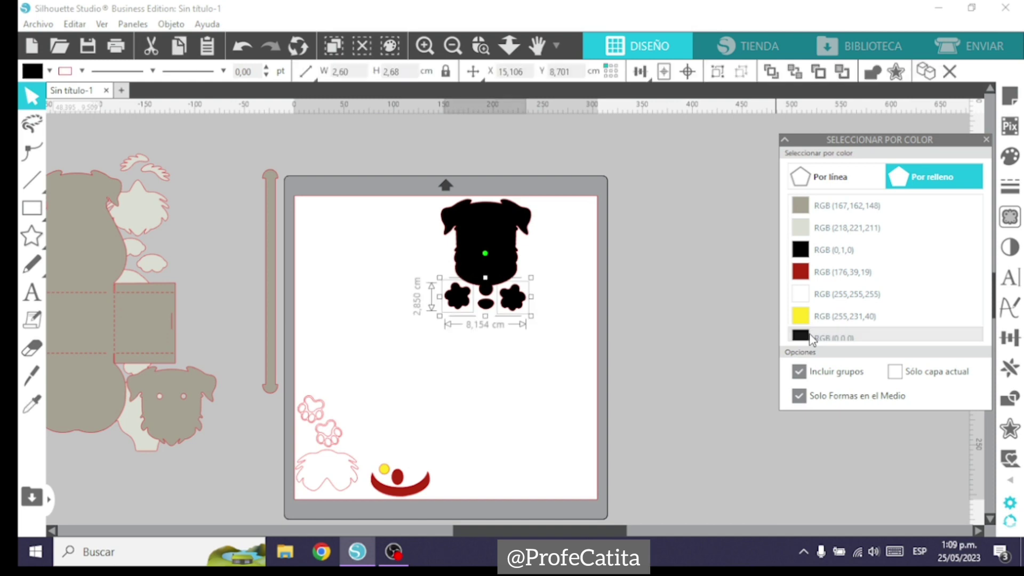
{"action": "left_click", "coordinate": [815, 253]}
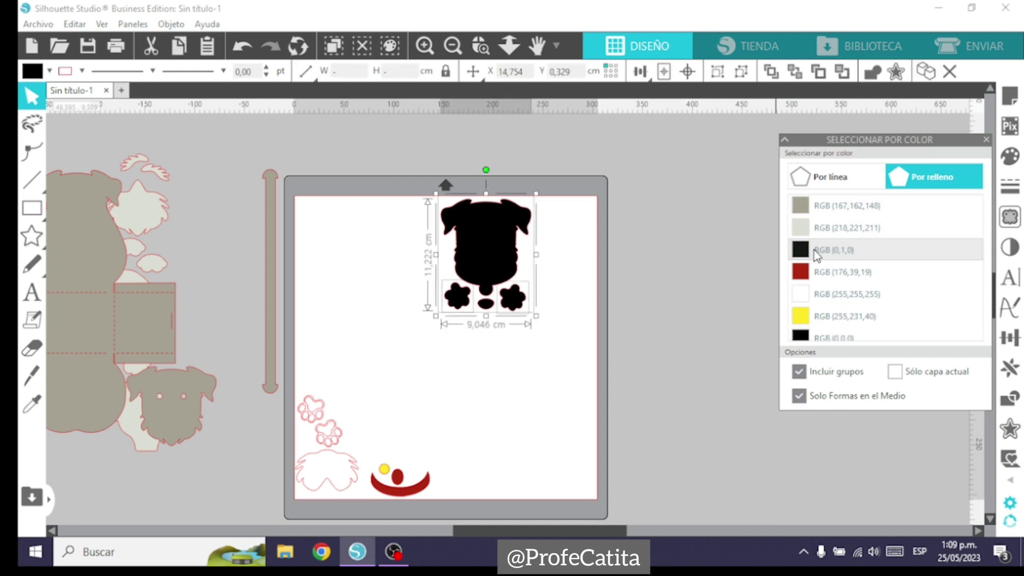
{"action": "right_click", "coordinate": [496, 237]}
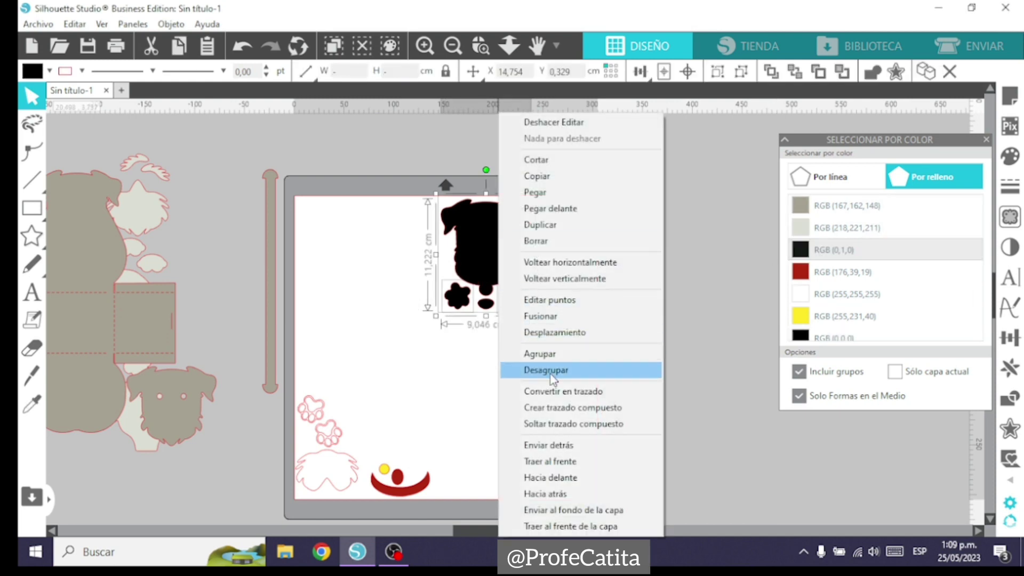
{"action": "left_click", "coordinate": [558, 354]}
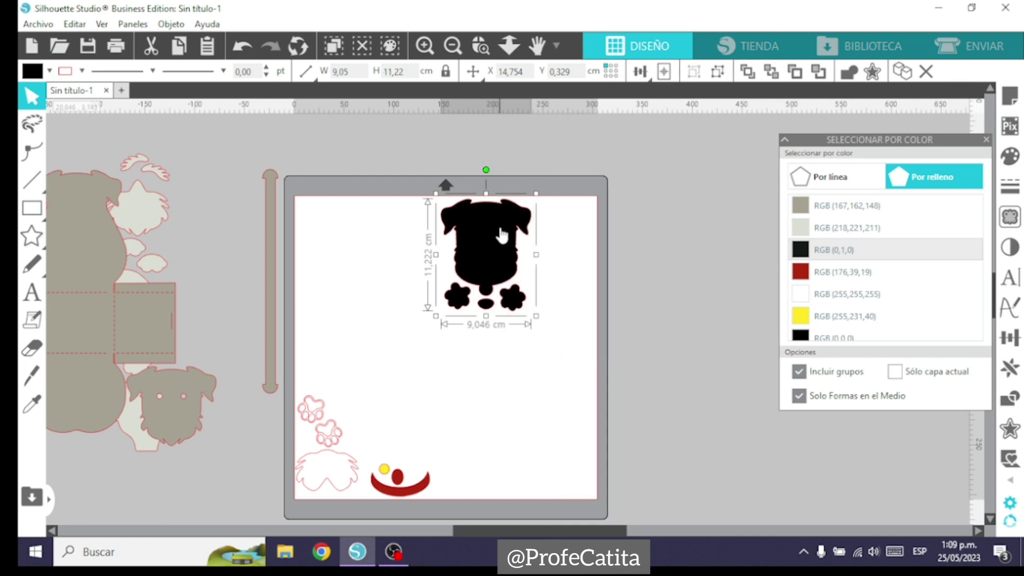
{"action": "left_click_drag", "start_coordinate": [530, 226], "coordinate": [711, 189]}
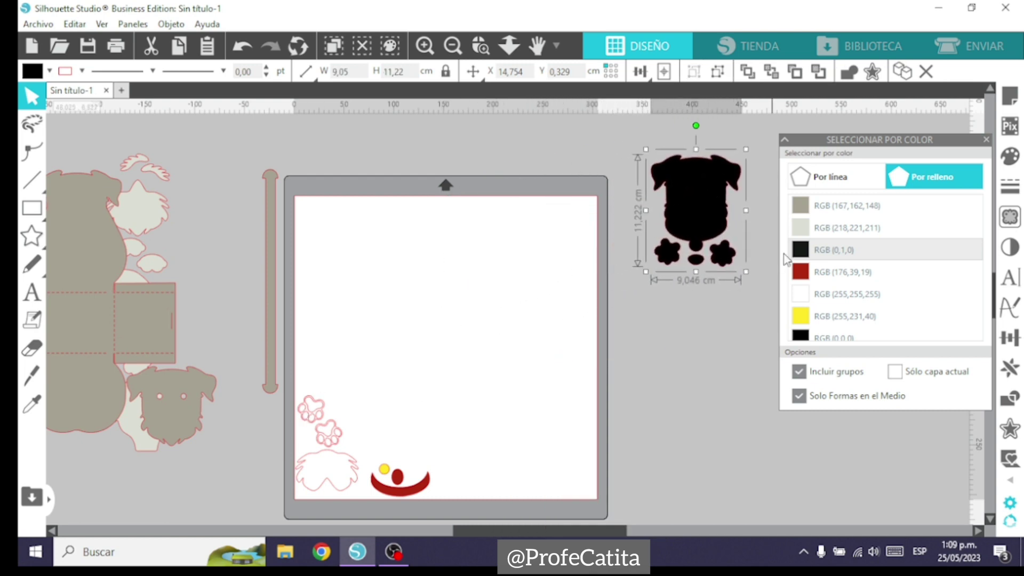
- Select the pieces with fill color RGB (176,39,19), move them off the mat below the black group, and group them
{"action": "left_click", "coordinate": [842, 272]}
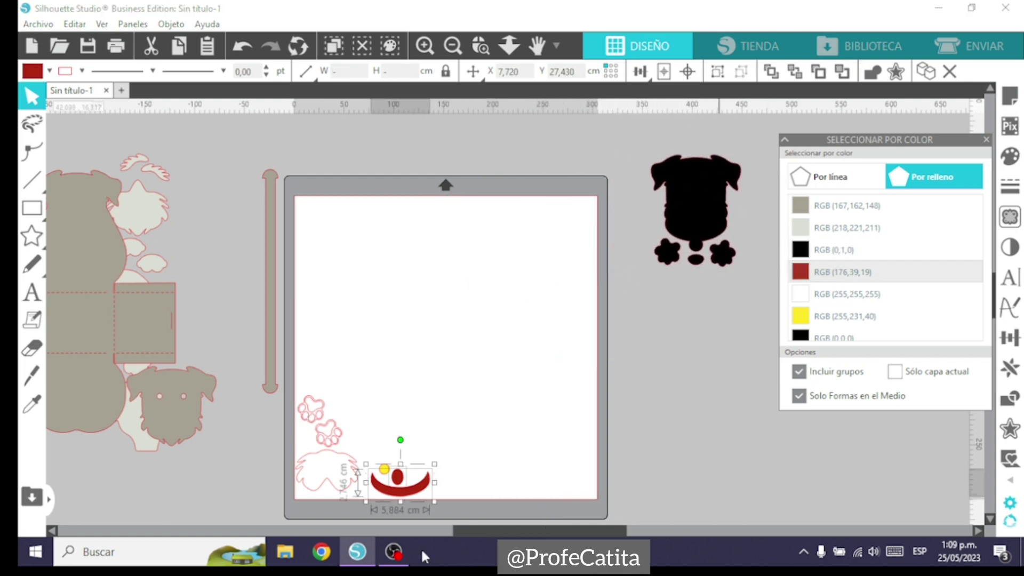
{"action": "left_click_drag", "start_coordinate": [429, 482], "coordinate": [712, 305]}
{"action": "right_click", "coordinate": [533, 290]}
{"action": "left_click", "coordinate": [574, 385]}
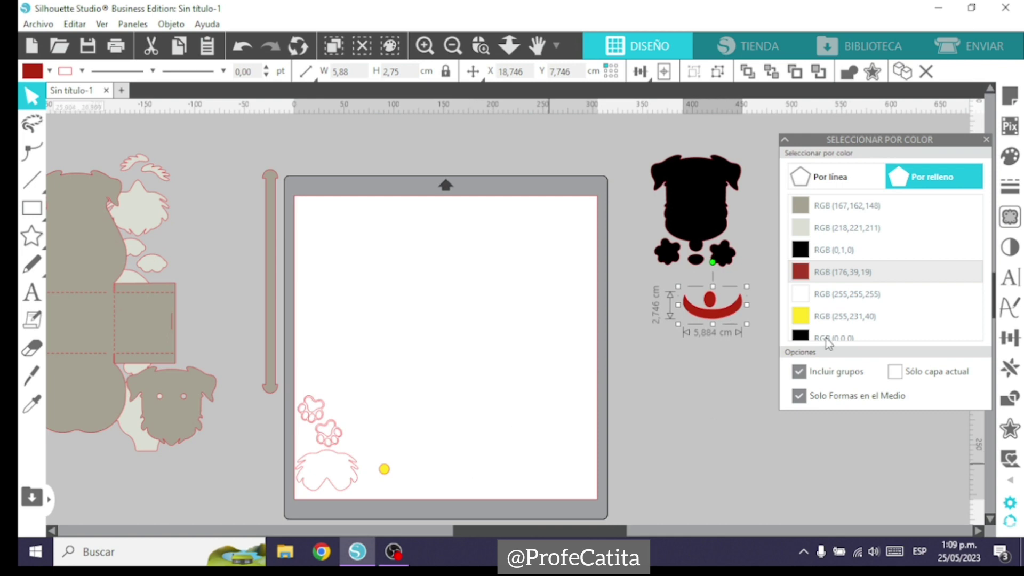
- Try moving the upper white paw print off the mat, and return it to its place on the page
{"action": "left_click", "coordinate": [838, 294]}
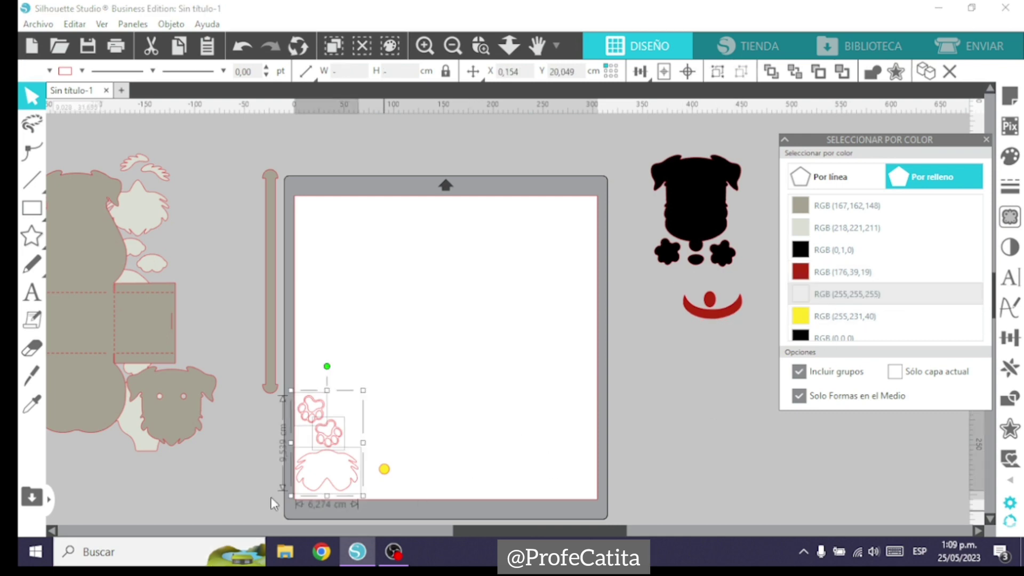
{"action": "right_click", "coordinate": [308, 403]}
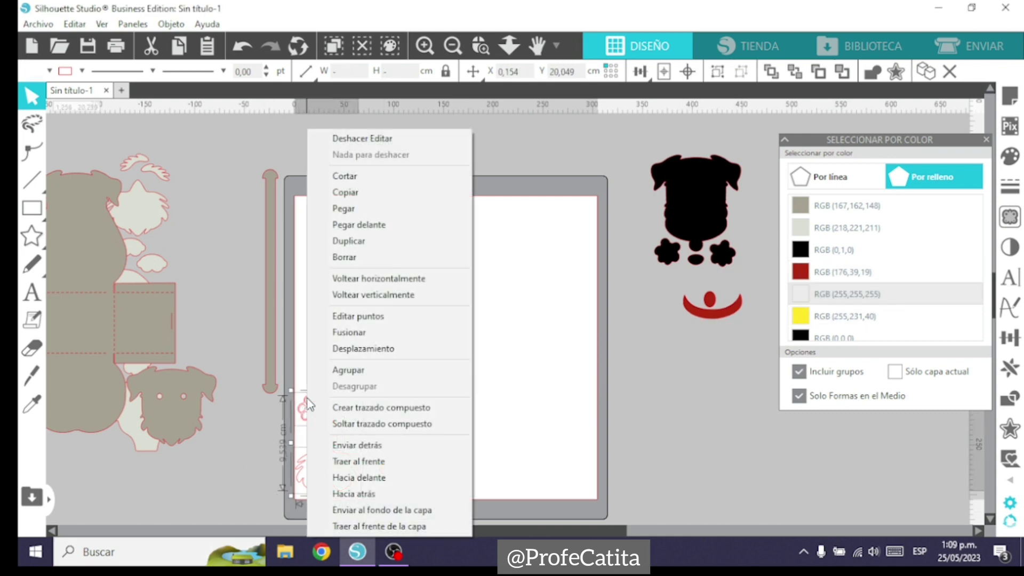
{"action": "left_click", "coordinate": [487, 318]}
{"action": "left_click", "coordinate": [481, 46]}
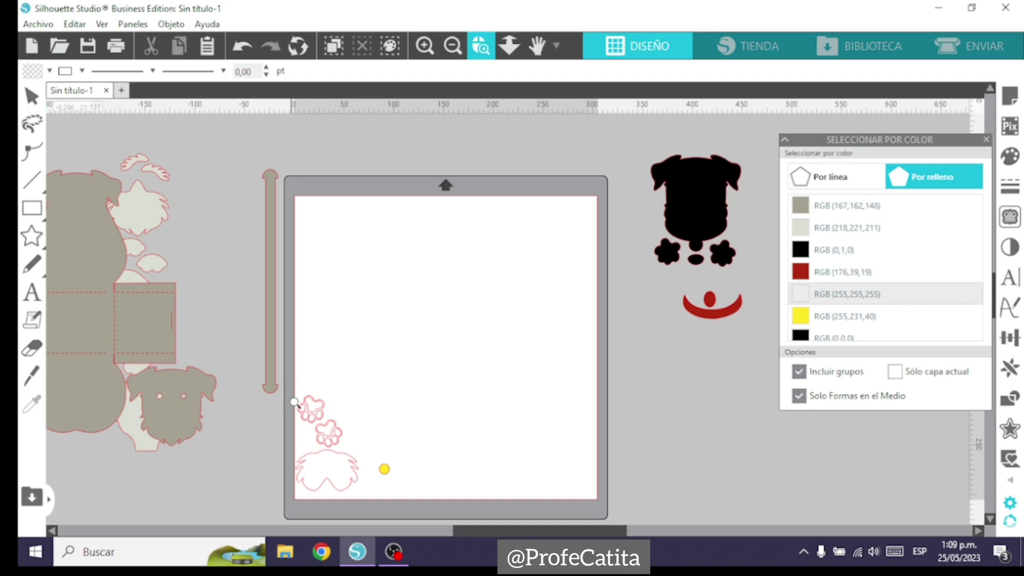
{"action": "left_click", "coordinate": [354, 450]}
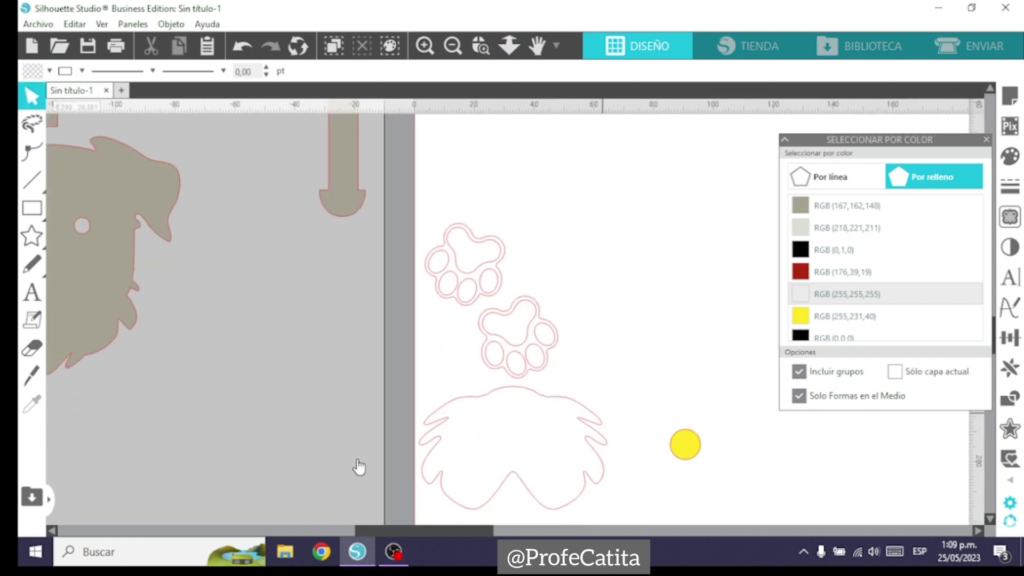
{"action": "left_click_drag", "start_coordinate": [485, 267], "coordinate": [526, 250]}
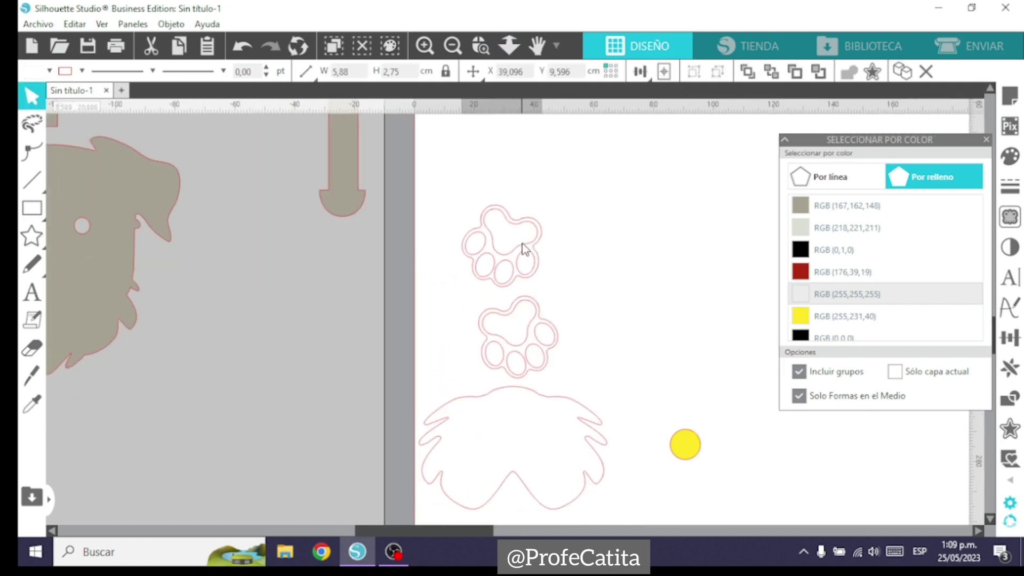
{"action": "left_click", "coordinate": [499, 283]}
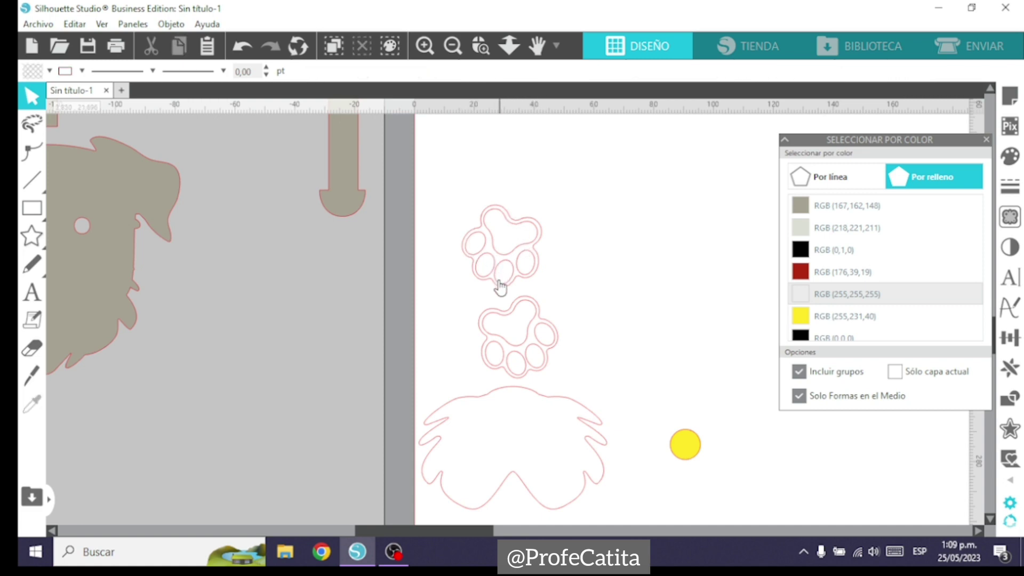
{"action": "left_click_drag", "start_coordinate": [500, 255], "coordinate": [300, 337]}
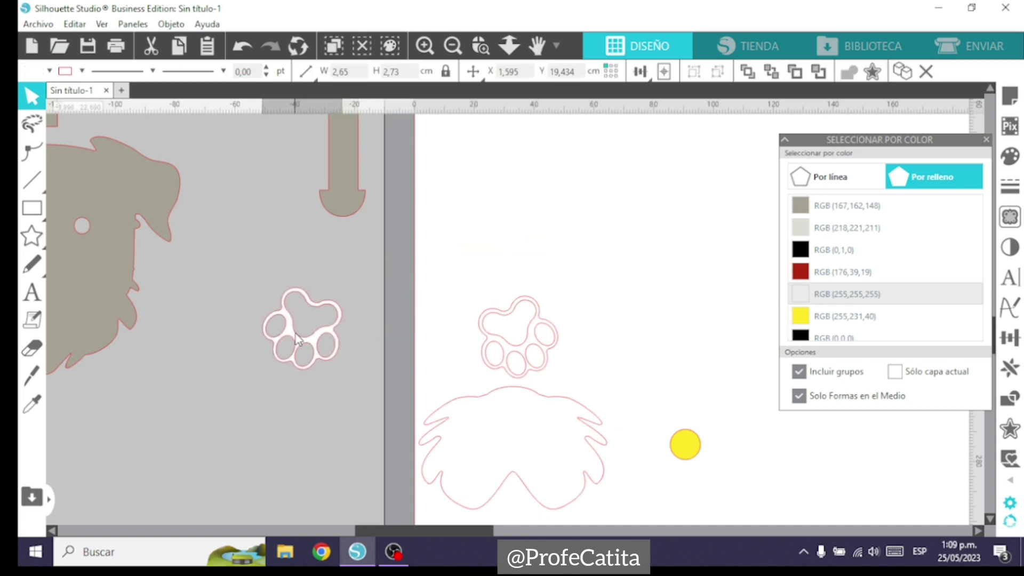
{"action": "left_click", "coordinate": [349, 288]}
{"action": "left_click_drag", "start_coordinate": [339, 293], "coordinate": [501, 228]}
- Select the pieces with fill color RGB (255,255,255), group them, and move them off the mat's left side
{"action": "left_click", "coordinate": [451, 46]}
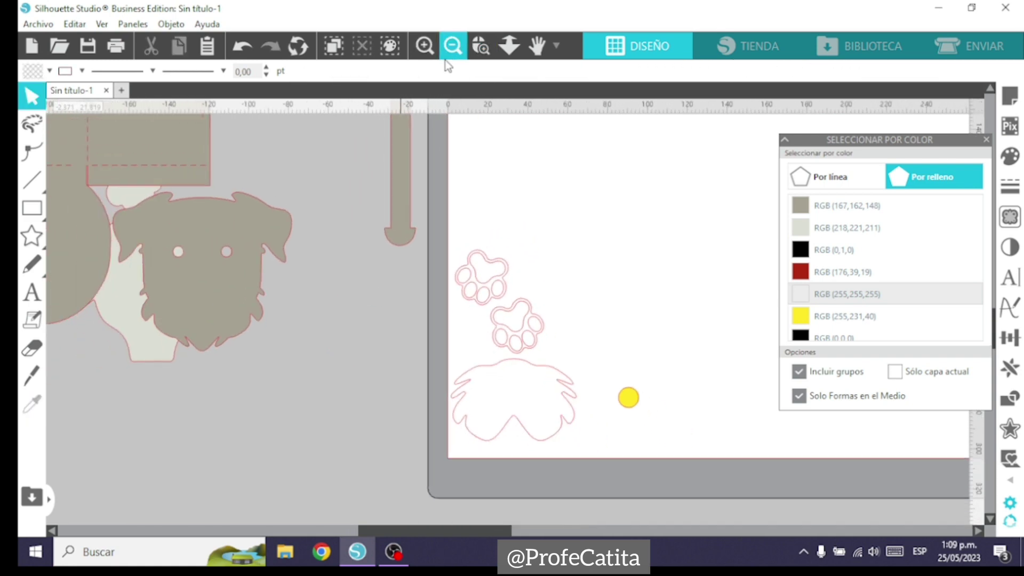
{"action": "left_click", "coordinate": [451, 48]}
{"action": "left_click", "coordinate": [451, 48]}
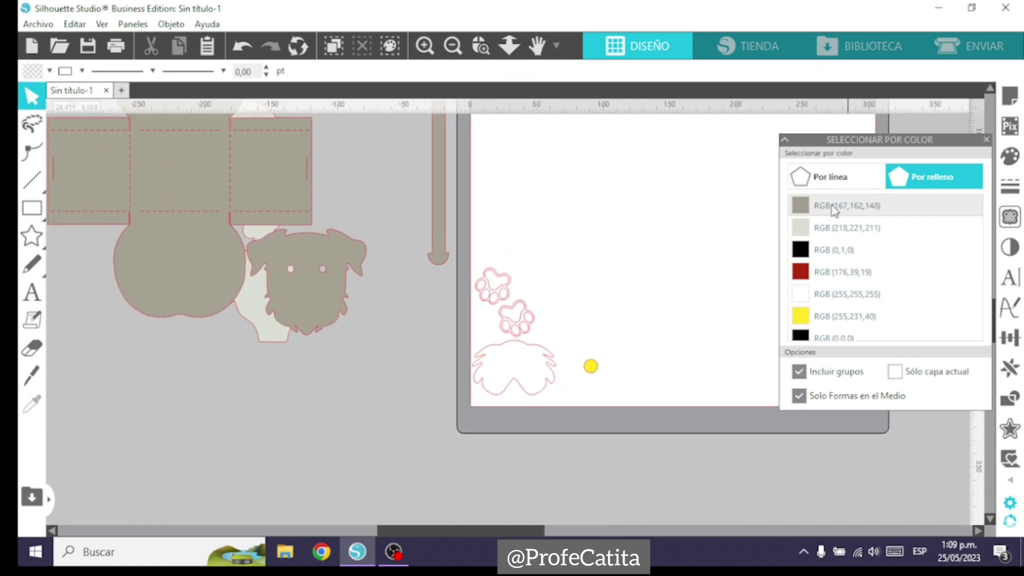
{"action": "left_click", "coordinate": [818, 294]}
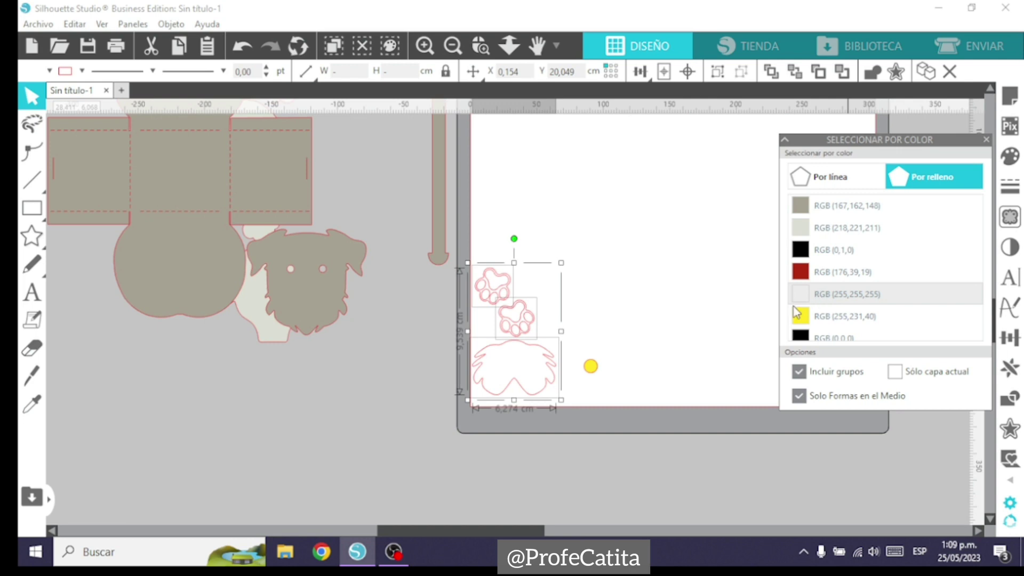
{"action": "key", "text": "ctrl+g"}
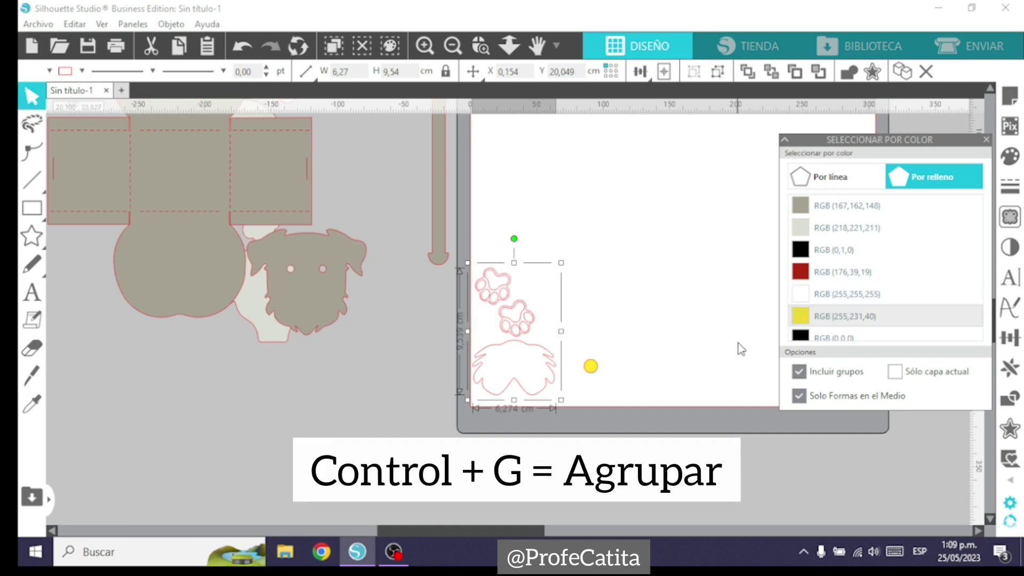
{"action": "left_click_drag", "start_coordinate": [514, 330], "coordinate": [388, 394]}
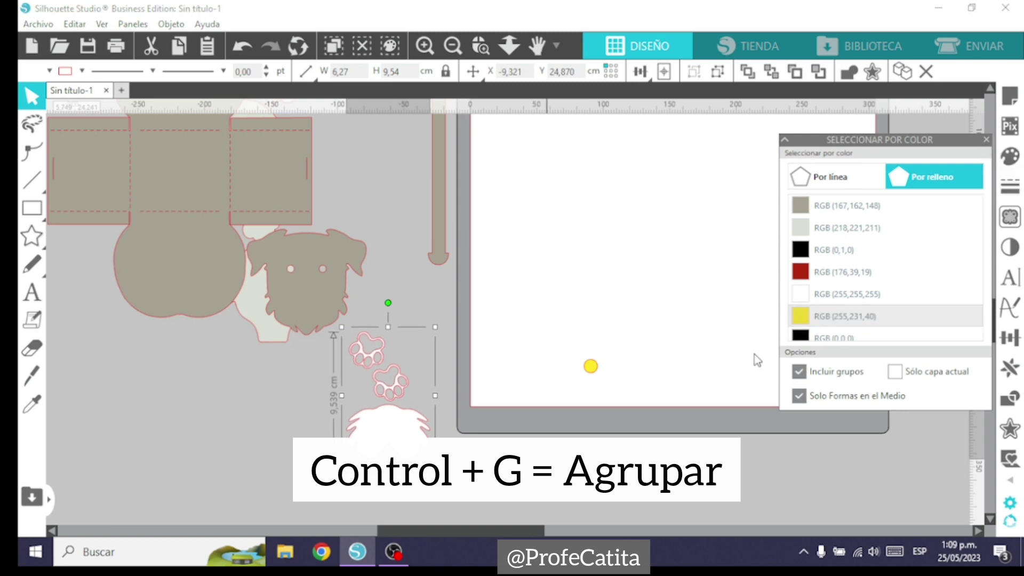
- Move the yellow circle off the mat to the left of the white fringe piece
{"action": "left_click", "coordinate": [590, 366]}
{"action": "left_click_drag", "start_coordinate": [591, 366], "coordinate": [290, 427]}
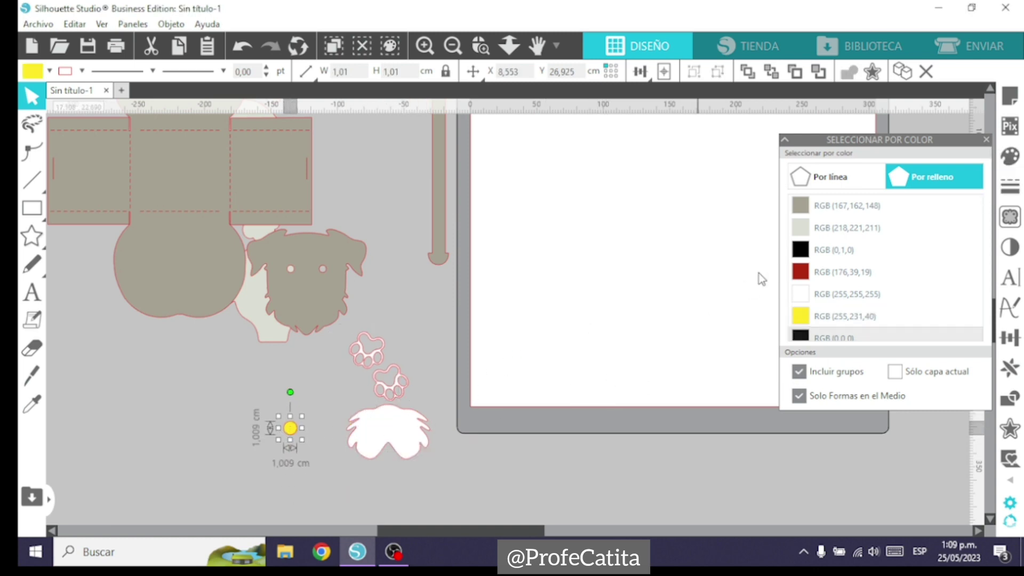
{"action": "scroll", "coordinate": [893, 261], "scroll_direction": "down", "scroll_amount": 1}
{"action": "scroll", "coordinate": [894, 260], "scroll_direction": "up", "scroll_amount": 1}
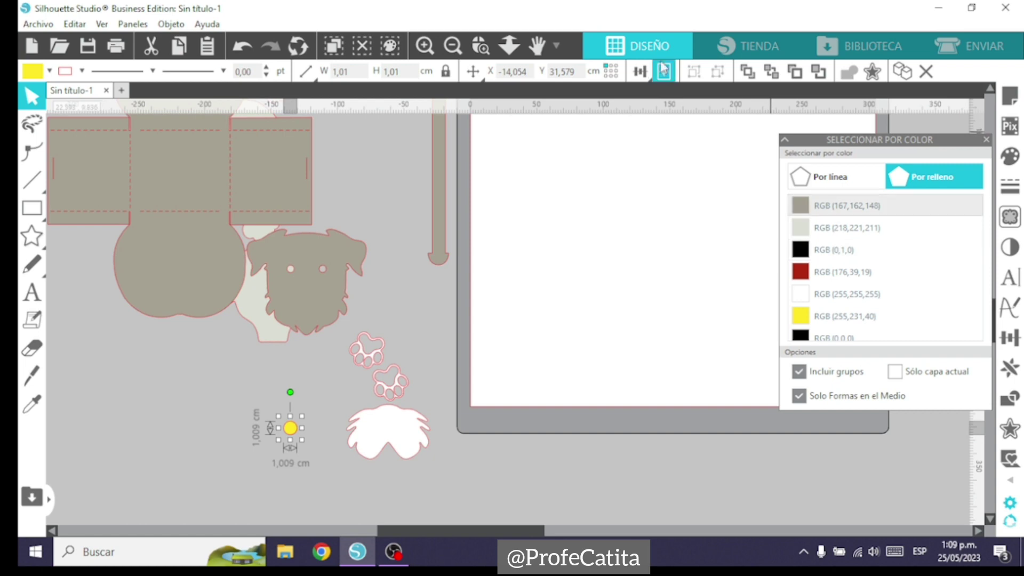
- Place the gray-brown group back on the mat and ungroup it
{"action": "left_click", "coordinate": [452, 48]}
{"action": "left_click", "coordinate": [452, 48]}
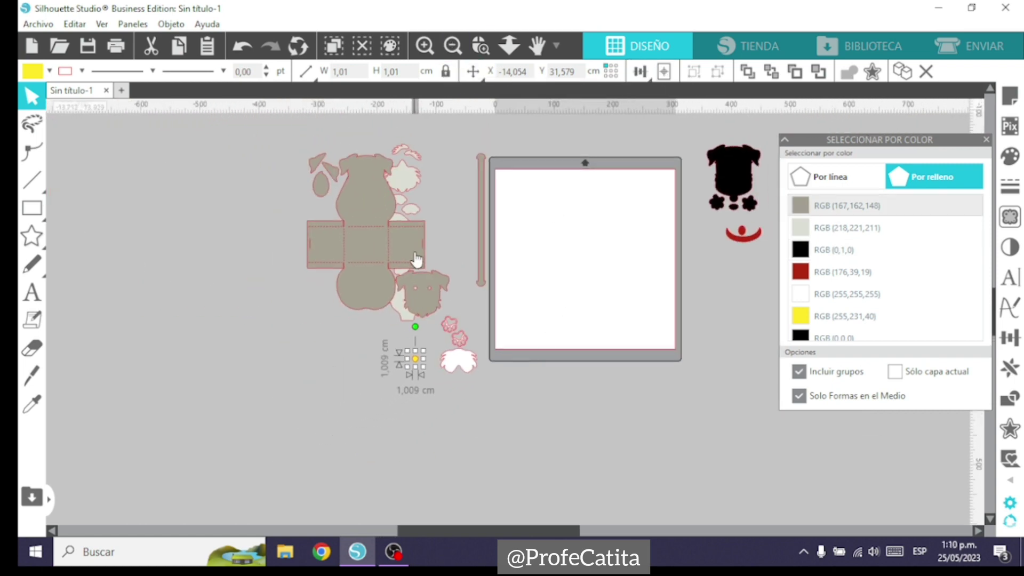
{"action": "left_click_drag", "start_coordinate": [414, 253], "coordinate": [606, 274]}
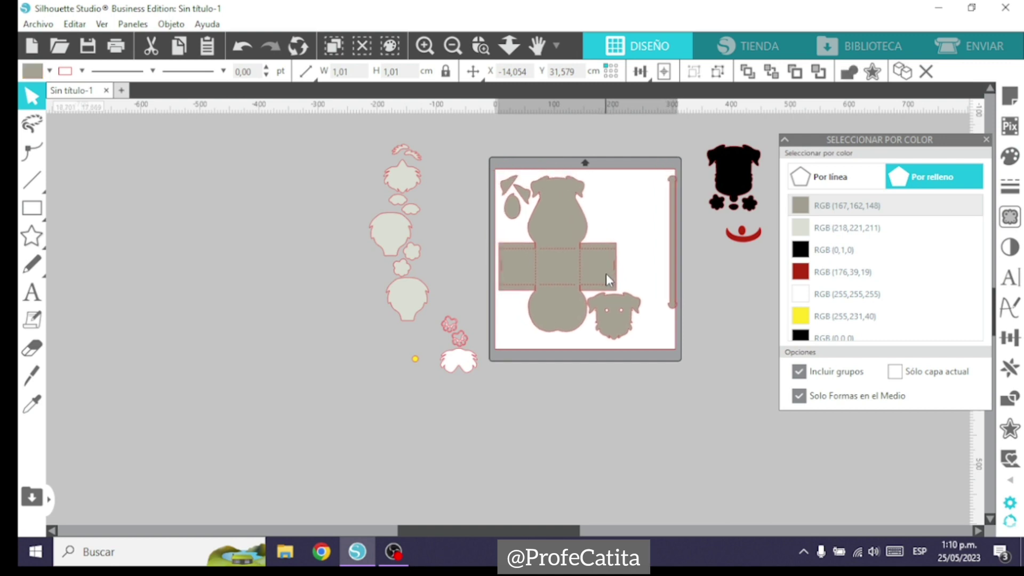
{"action": "key", "text": "Escape"}
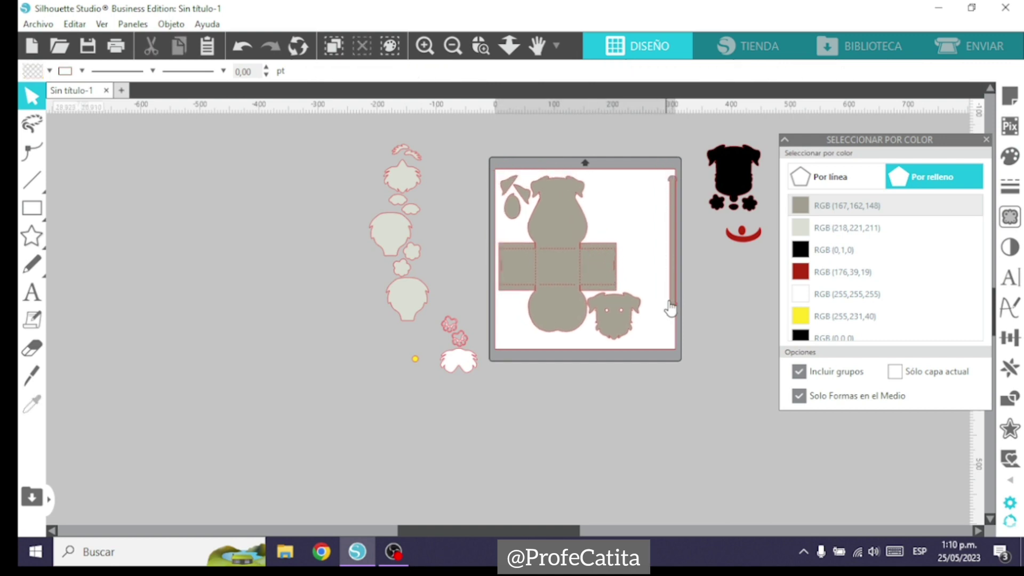
{"action": "right_click", "coordinate": [562, 271]}
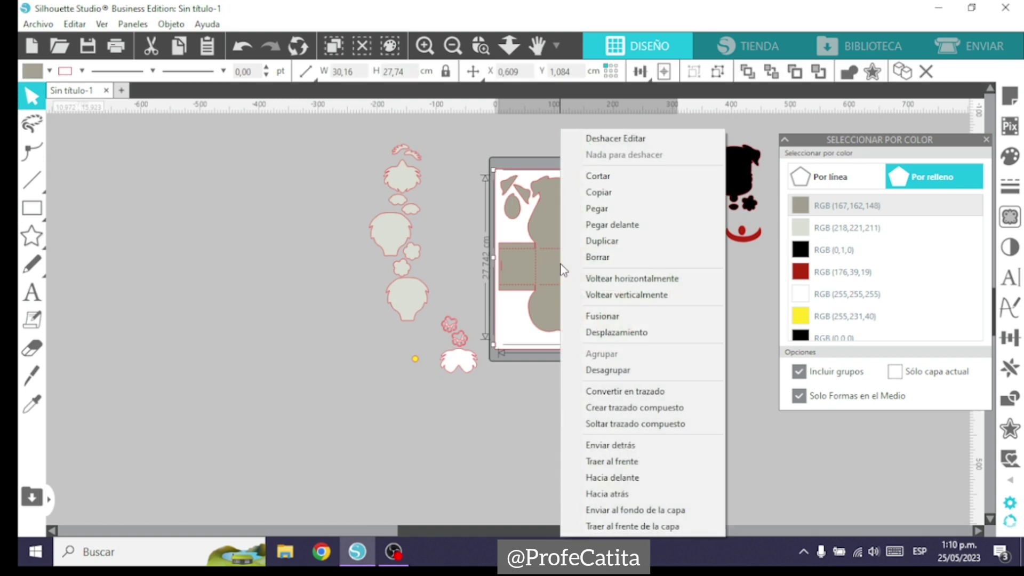
{"action": "left_click", "coordinate": [601, 375]}
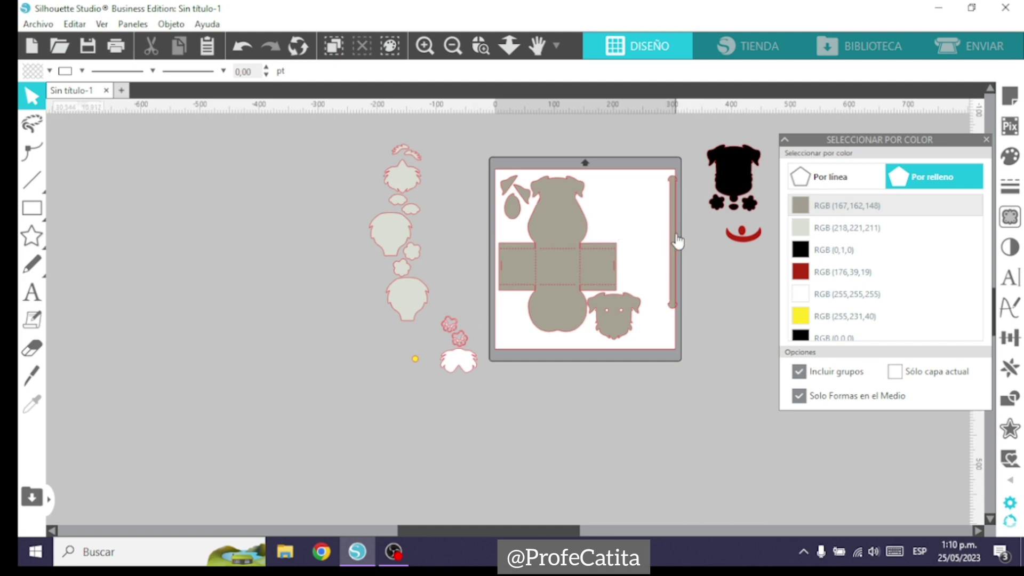
- Move the dog head above the box's right flap and place the long strip beside it, inside the cutting area
{"action": "left_click_drag", "start_coordinate": [672, 239], "coordinate": [666, 271]}
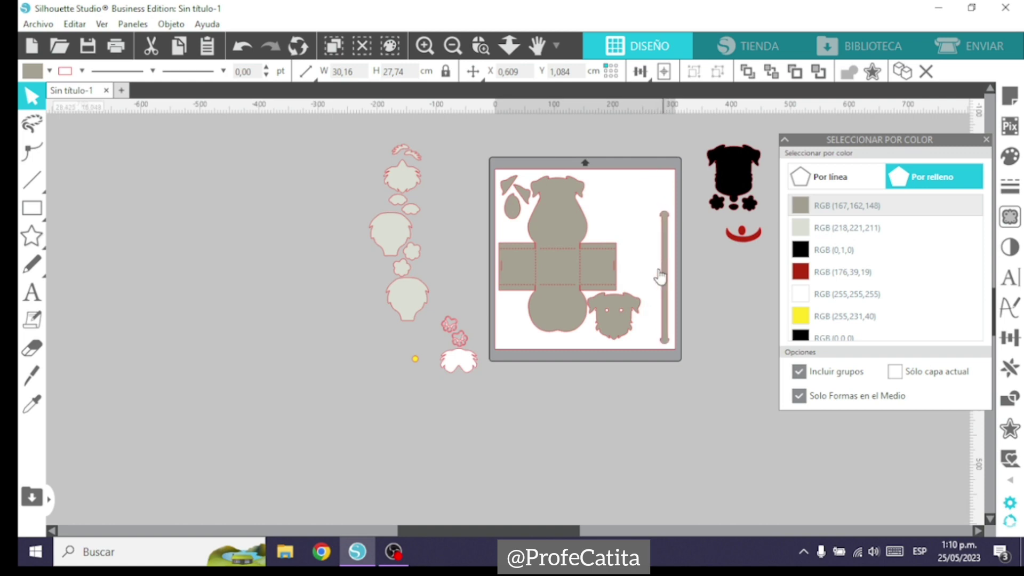
{"action": "left_click_drag", "start_coordinate": [613, 322], "coordinate": [623, 212]}
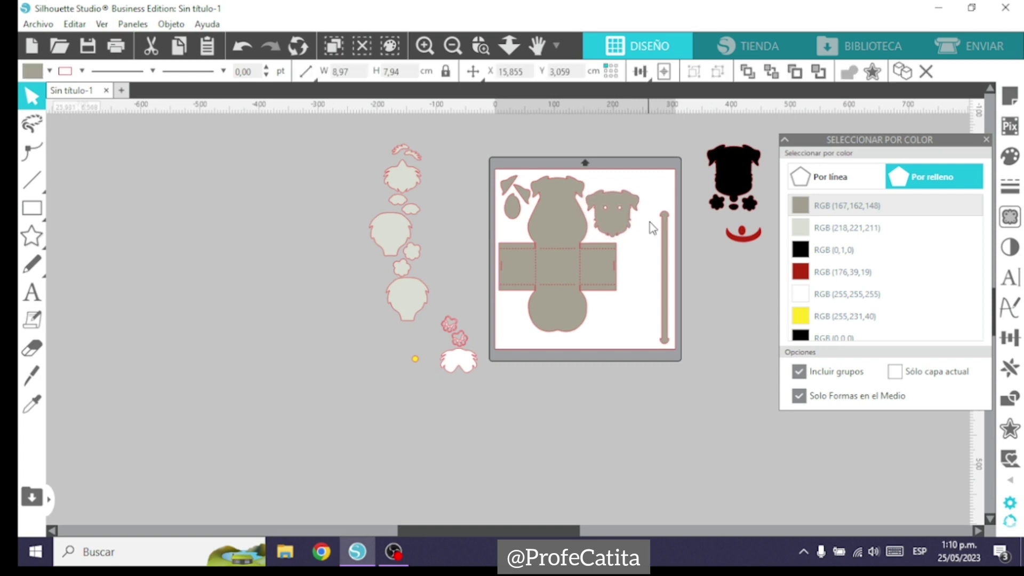
{"action": "left_click_drag", "start_coordinate": [665, 238], "coordinate": [643, 199]}
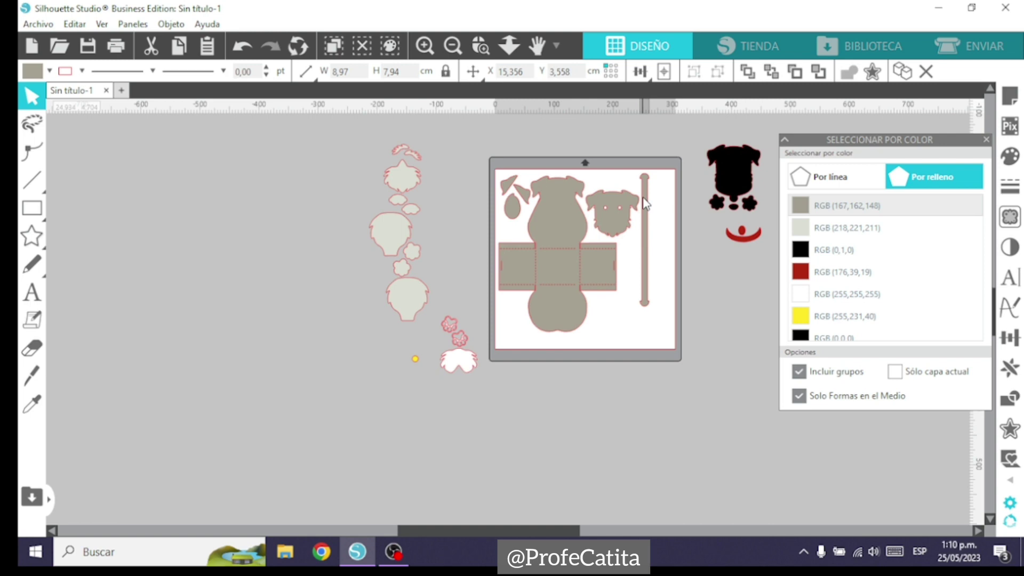
- Shift all gray-brown pieces together slightly inward on the mat, and check their cut lines in the send view
{"action": "left_click", "coordinate": [457, 194]}
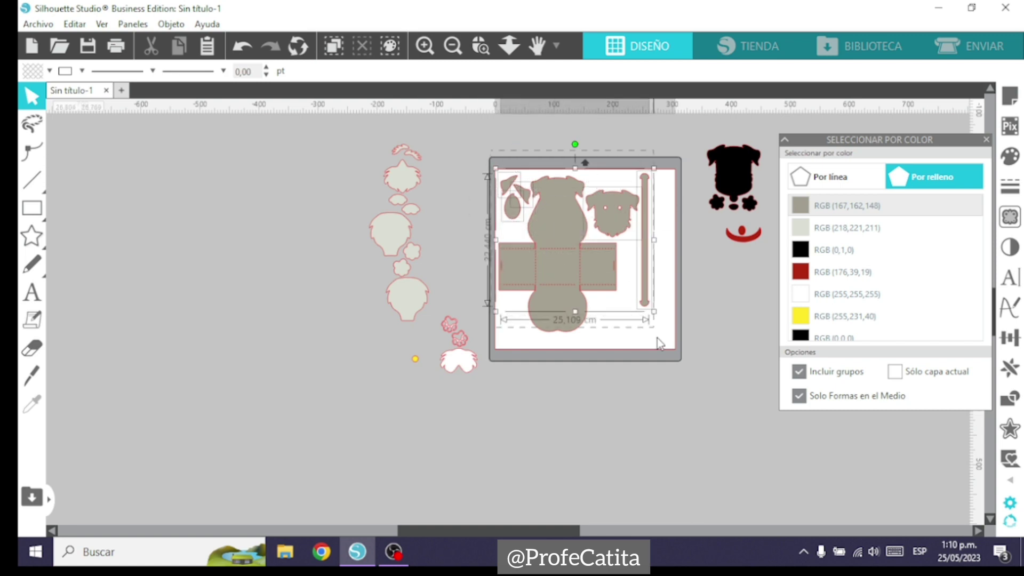
{"action": "left_click", "coordinate": [620, 268]}
{"action": "left_click_drag", "start_coordinate": [573, 269], "coordinate": [581, 270]}
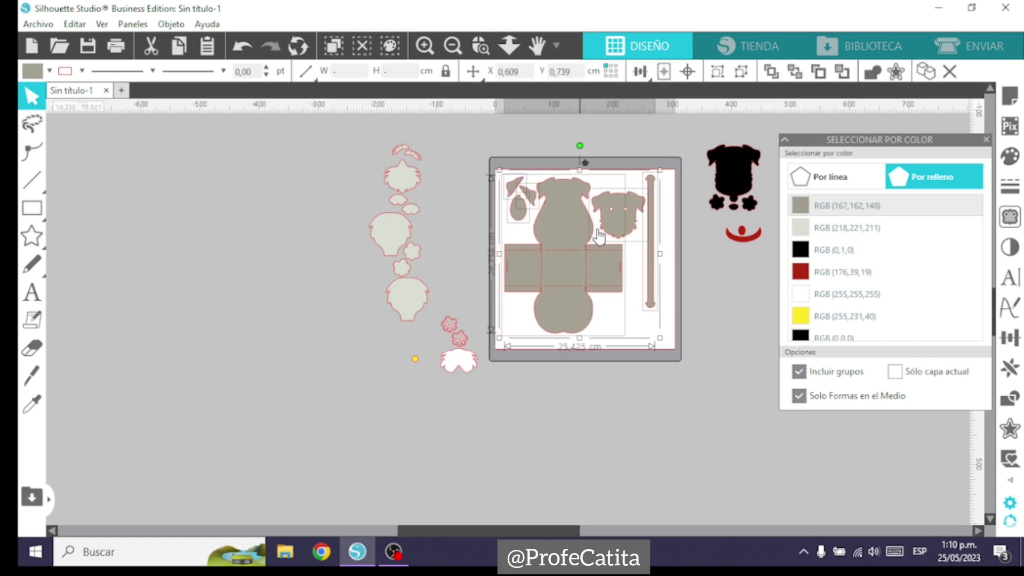
{"action": "left_click", "coordinate": [603, 129]}
{"action": "left_click", "coordinate": [979, 42]}
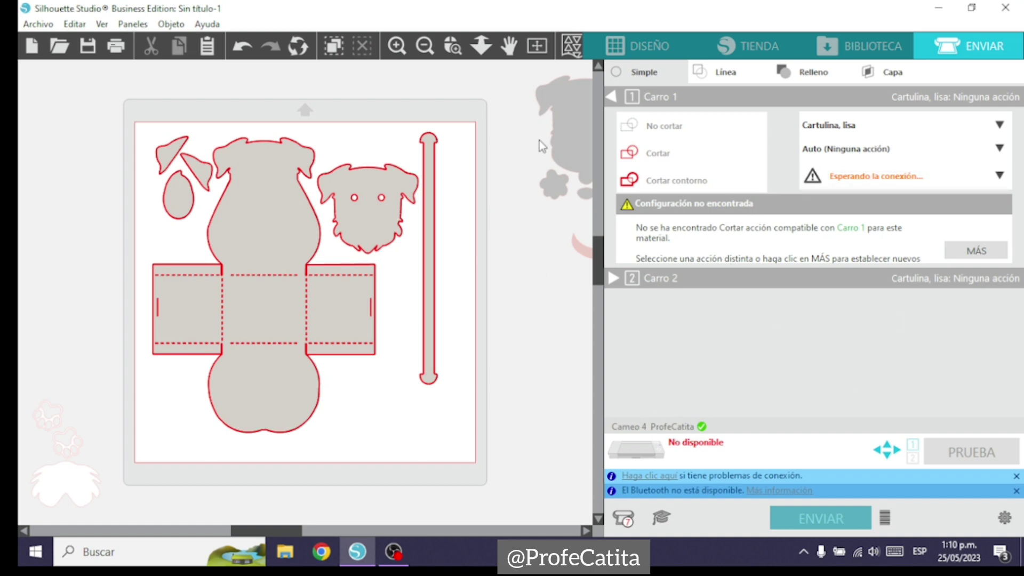
{"action": "left_click", "coordinate": [643, 39]}
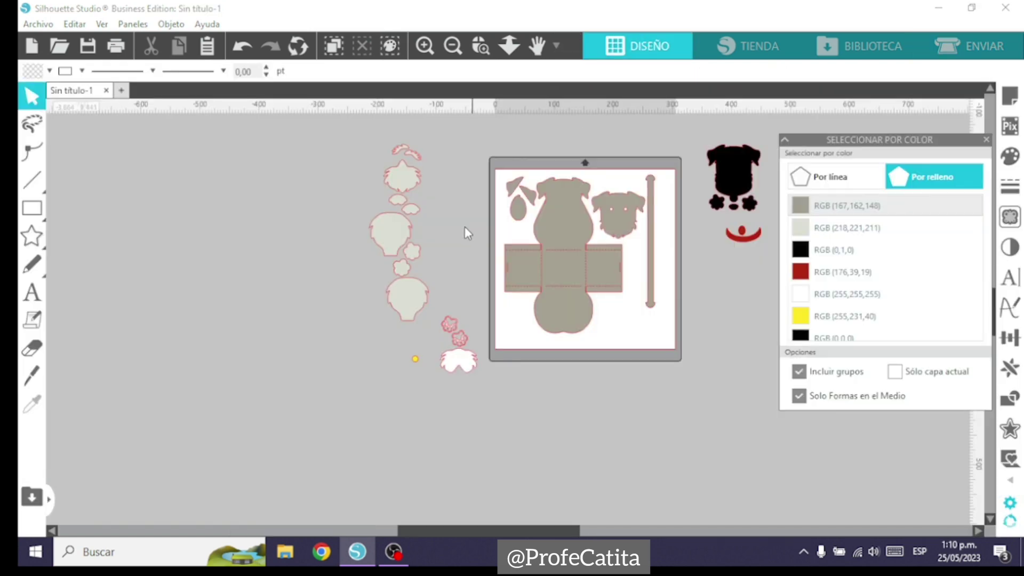
- Select all the gray-brown pieces on the mat and group them again
{"action": "left_click_drag", "start_coordinate": [485, 153], "coordinate": [677, 374]}
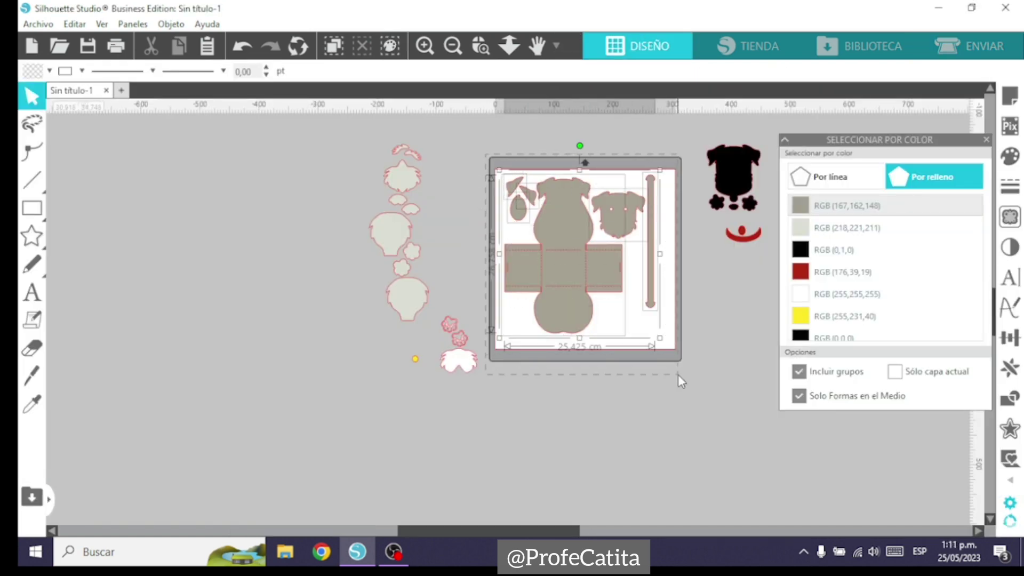
{"action": "right_click", "coordinate": [597, 277]}
{"action": "left_click", "coordinate": [644, 354]}
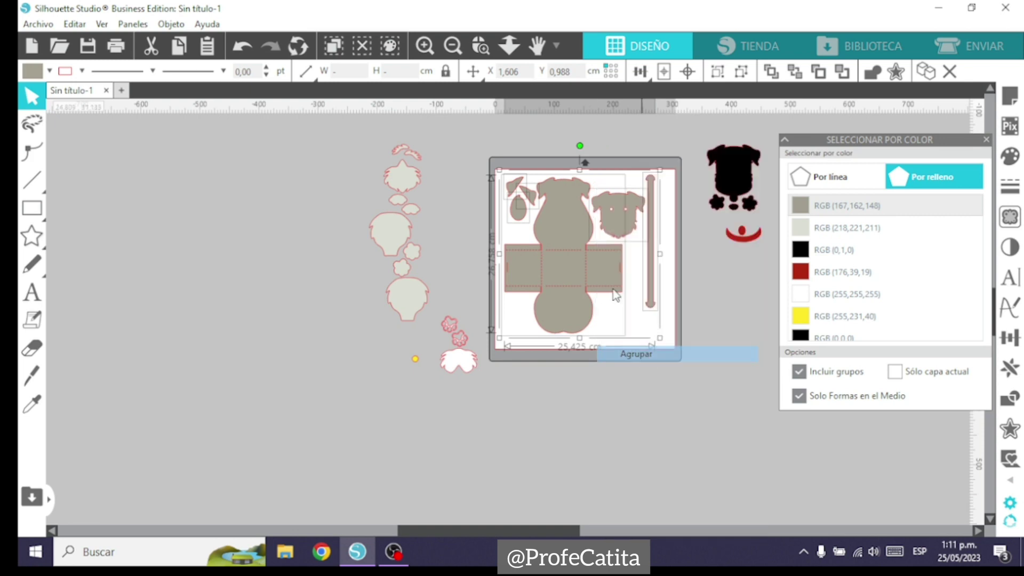
- Move the gray-brown group off the mat, place the light gray group inside the cutting area, and inspect its lowest piece against the border
{"action": "left_click_drag", "start_coordinate": [552, 219], "coordinate": [200, 222]}
{"action": "left_click_drag", "start_coordinate": [395, 171], "coordinate": [538, 204]}
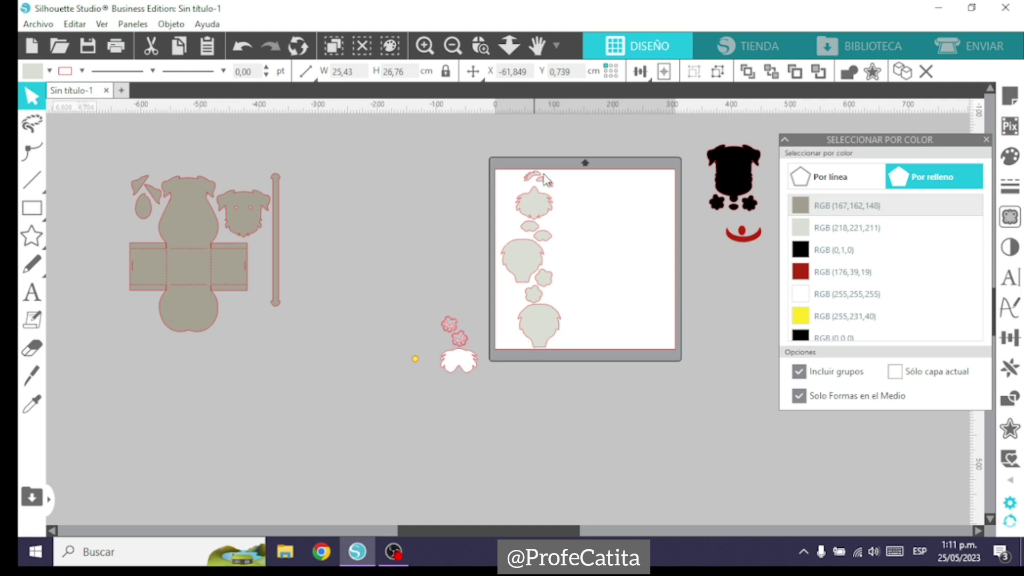
{"action": "left_click", "coordinate": [507, 135]}
{"action": "left_click", "coordinate": [491, 42]}
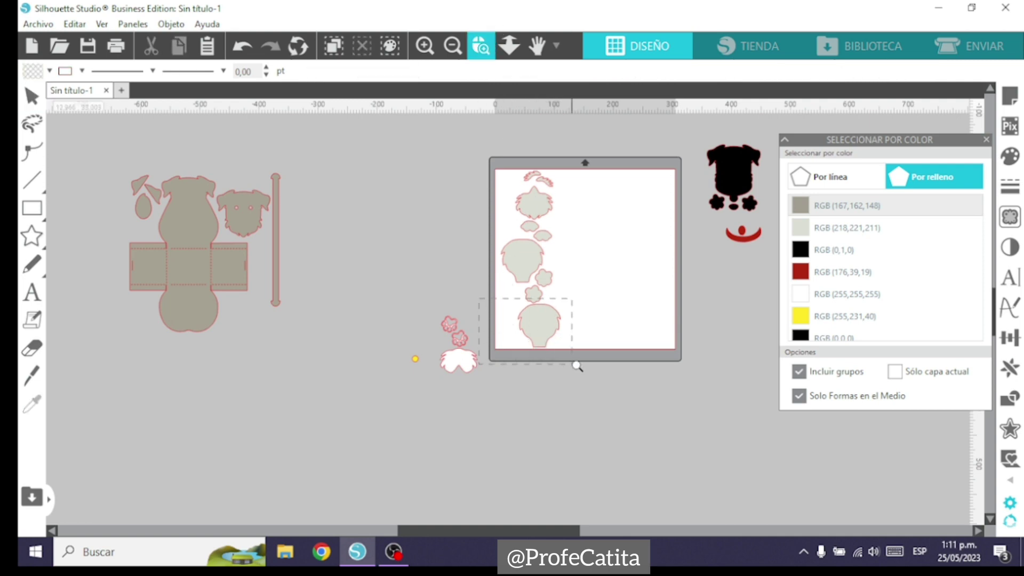
{"action": "left_click_drag", "start_coordinate": [577, 366], "coordinate": [577, 366]}
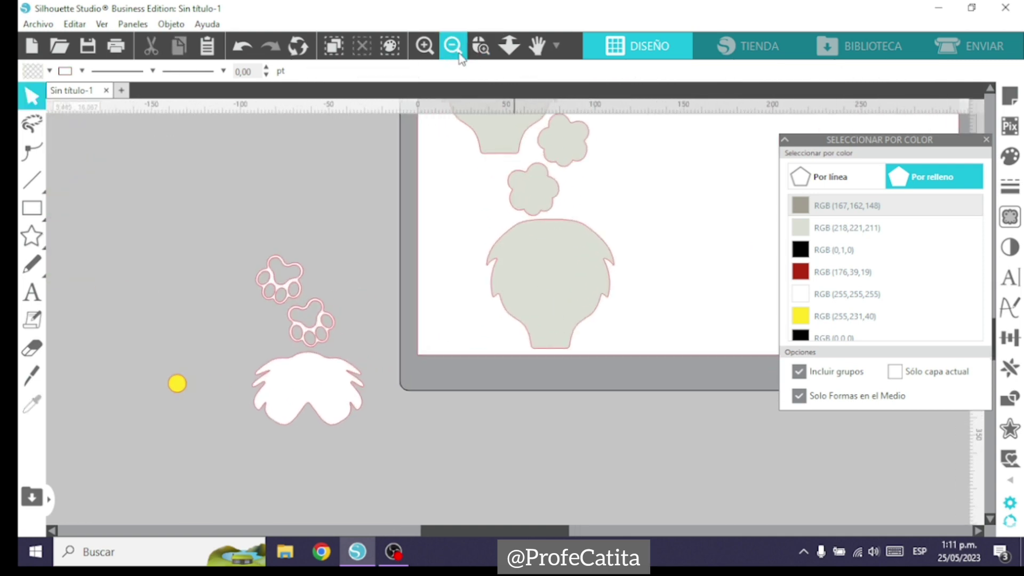
{"action": "left_click", "coordinate": [453, 46]}
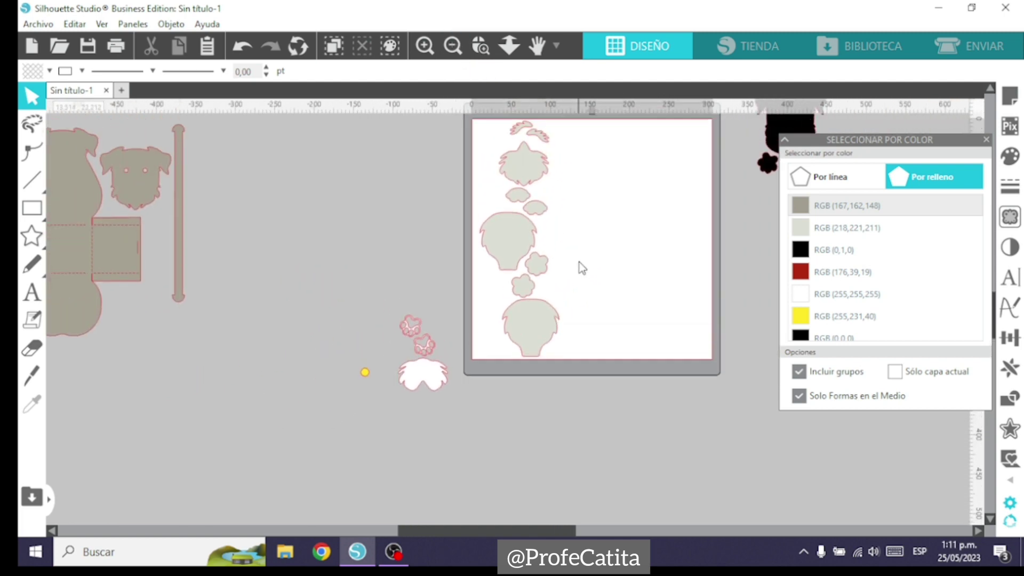
{"action": "scroll", "coordinate": [564, 282], "scroll_direction": "up", "scroll_amount": 1}
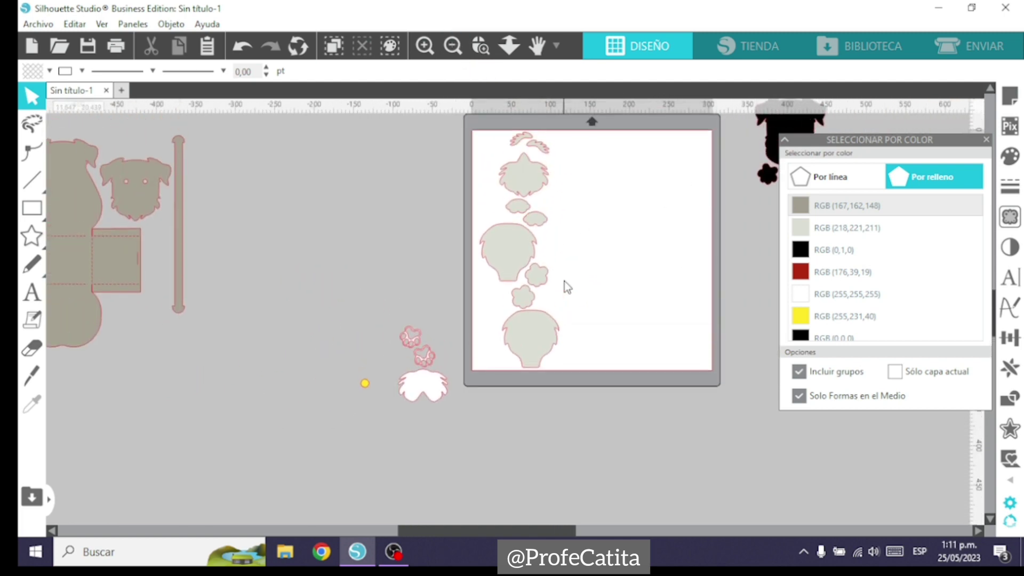
- Ungroup the light gray group and spread the two eyebrow pieces to either side of the beard piece's tip
{"action": "right_click", "coordinate": [527, 207]}
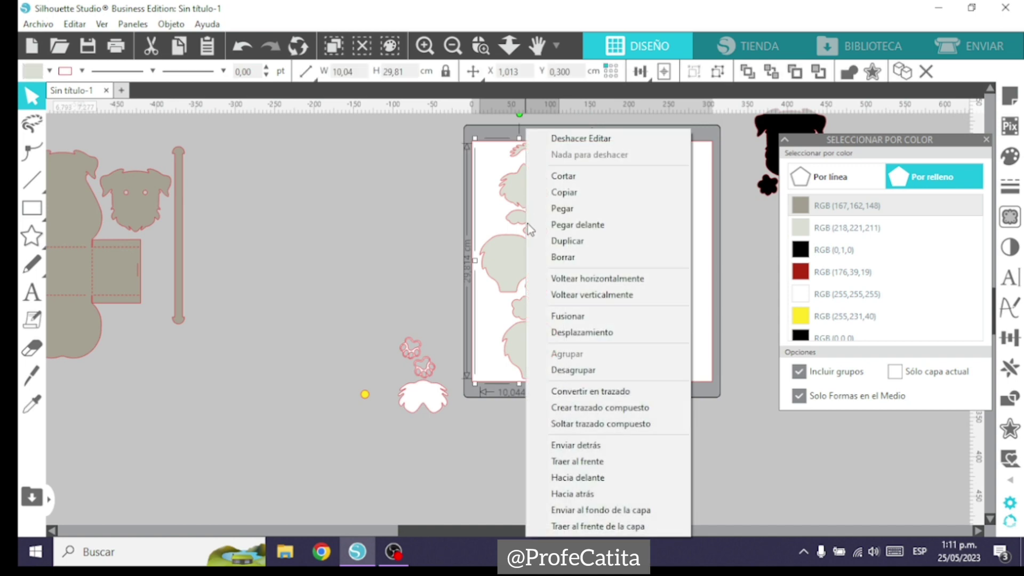
{"action": "left_click", "coordinate": [571, 370]}
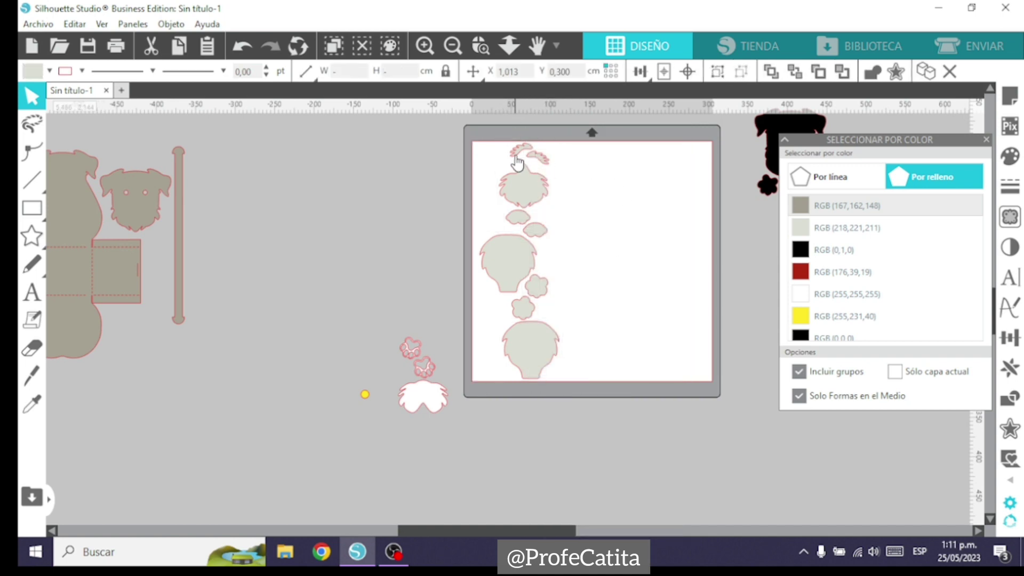
{"action": "left_click_drag", "start_coordinate": [520, 155], "coordinate": [553, 172]}
{"action": "left_click", "coordinate": [479, 171]}
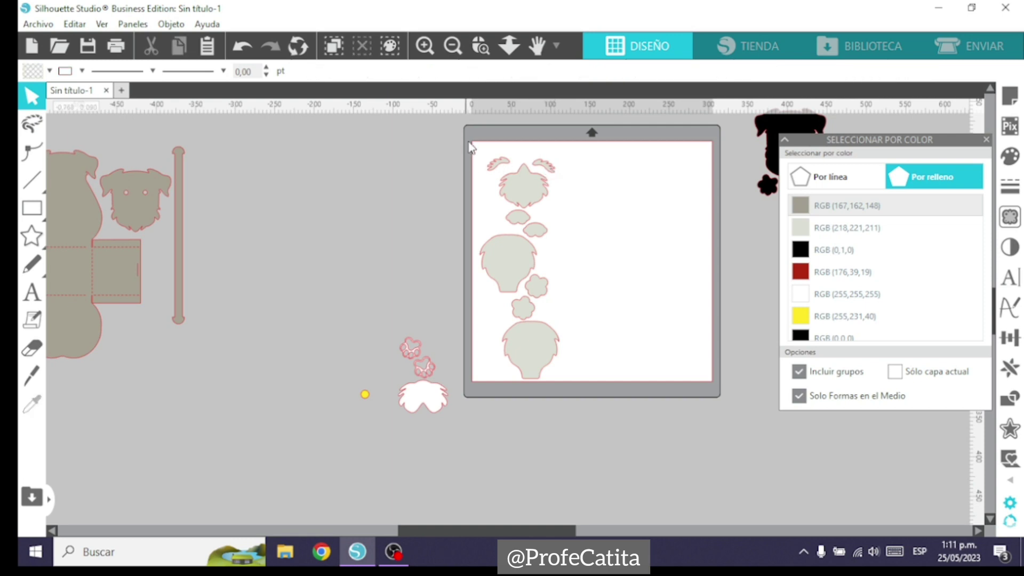
- Select all the light gray pieces and shift them slightly up so the lowest piece clears the cutting border
{"action": "left_click_drag", "start_coordinate": [469, 146], "coordinate": [577, 402]}
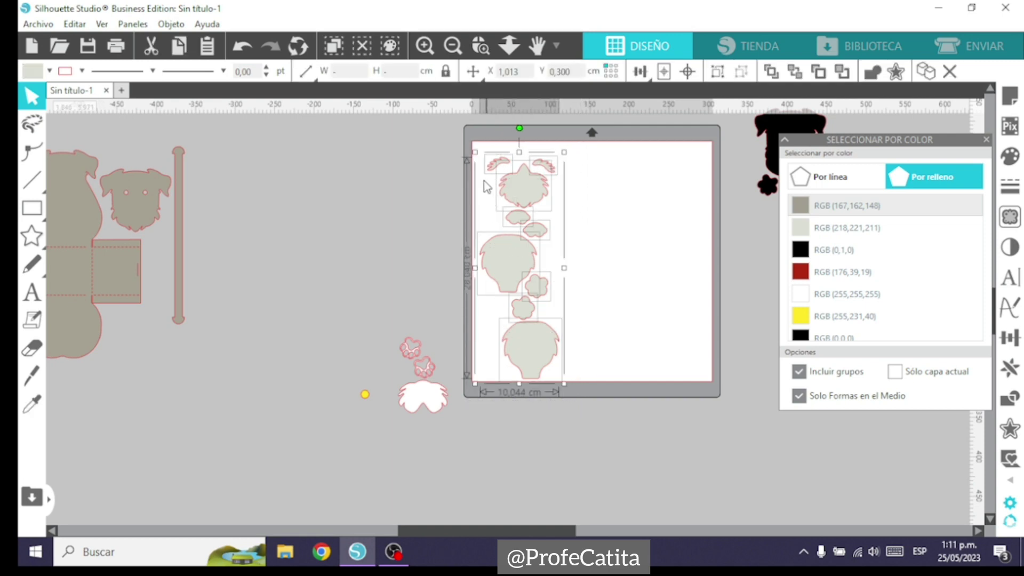
{"action": "left_click_drag", "start_coordinate": [537, 345], "coordinate": [539, 332]}
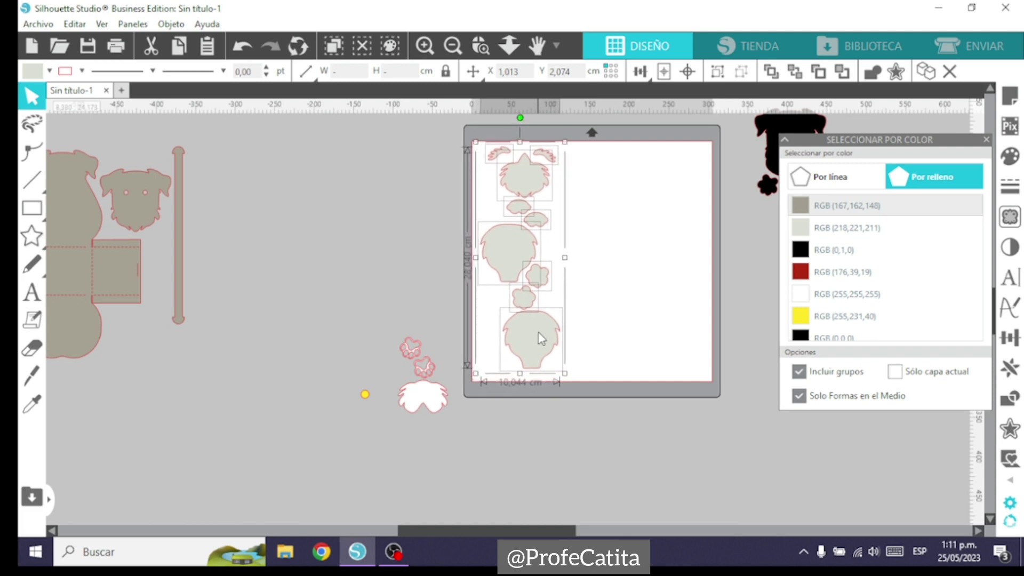
{"action": "left_click", "coordinate": [646, 267]}
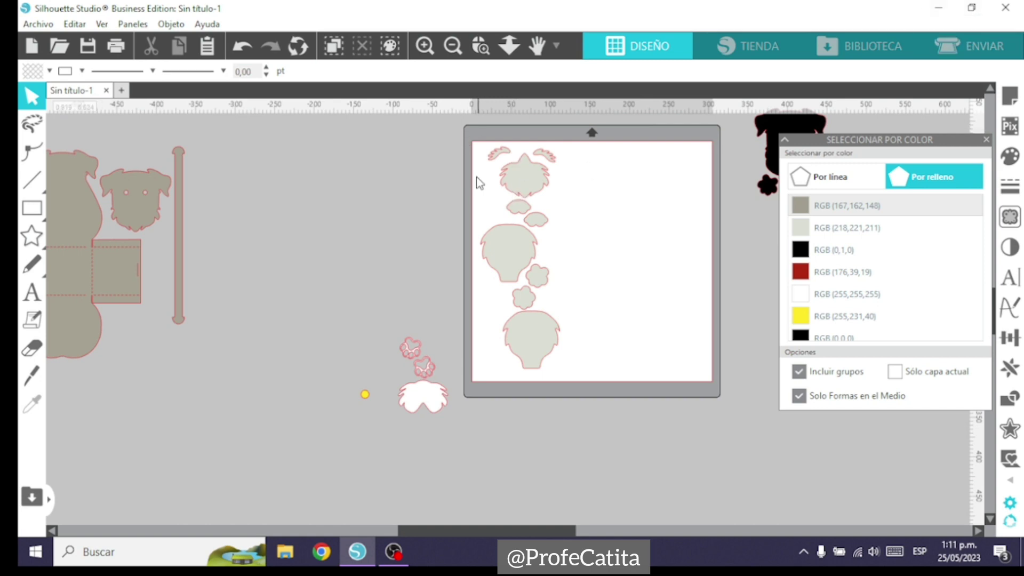
{"action": "left_click_drag", "start_coordinate": [463, 131], "coordinate": [628, 410]}
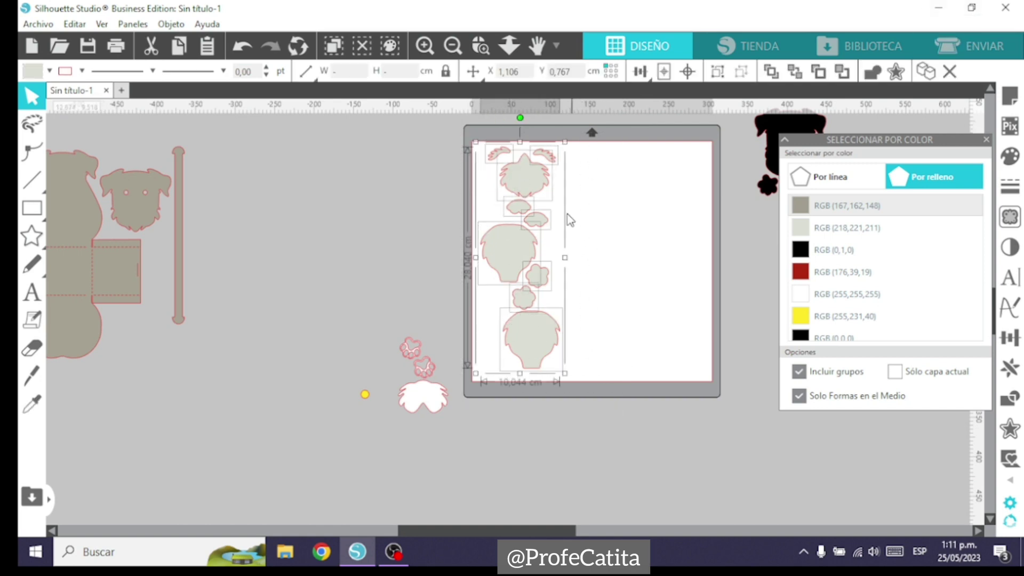
{"action": "right_click", "coordinate": [520, 183]}
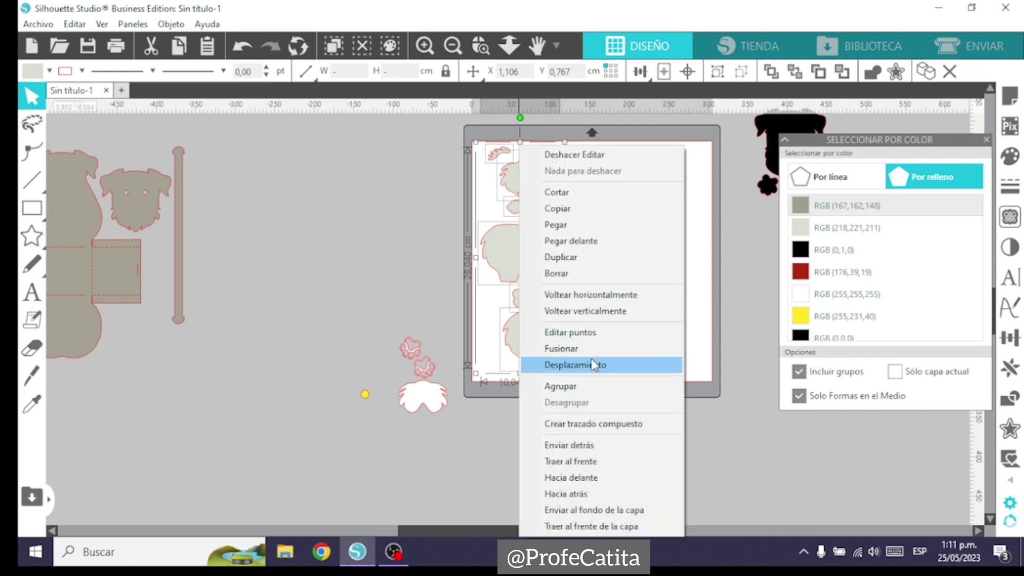
{"action": "left_click", "coordinate": [602, 391]}
{"action": "left_click", "coordinate": [535, 186]}
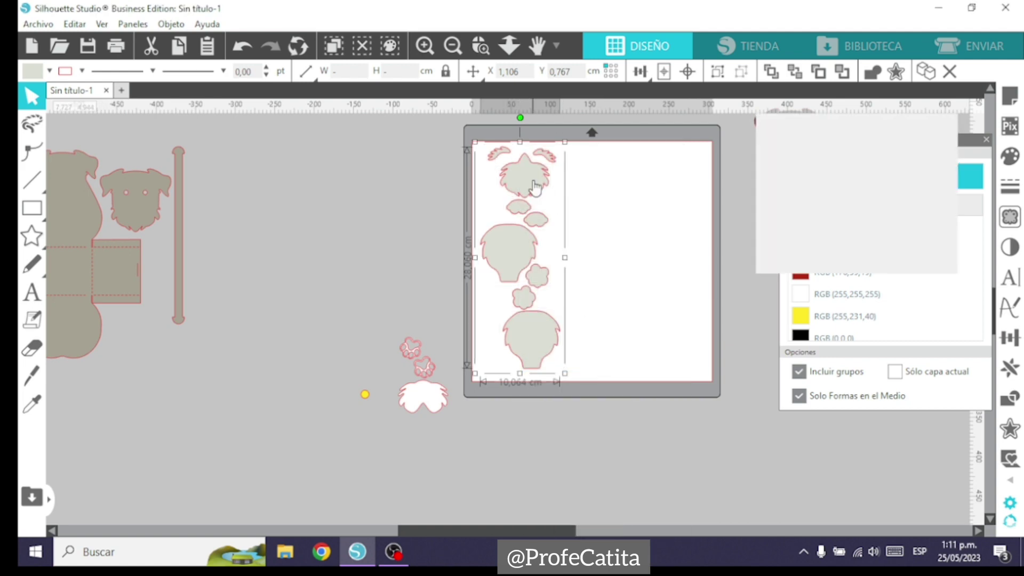
{"action": "key", "text": "ctrl+shift+o"}
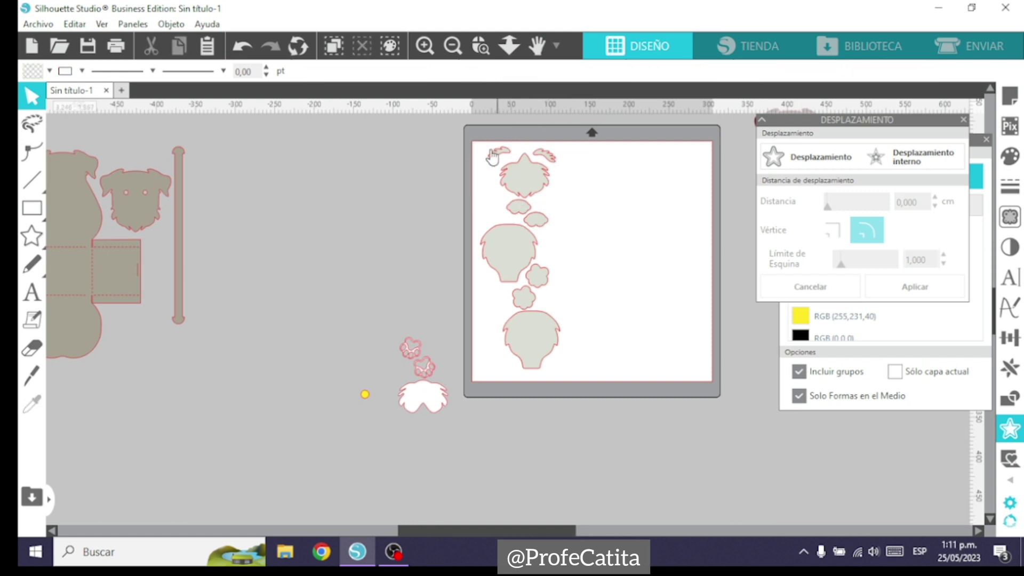
- Select and group all the light gray pieces, and move the group off the mat beside the long gray-brown strip
{"action": "left_click_drag", "start_coordinate": [466, 130], "coordinate": [603, 399]}
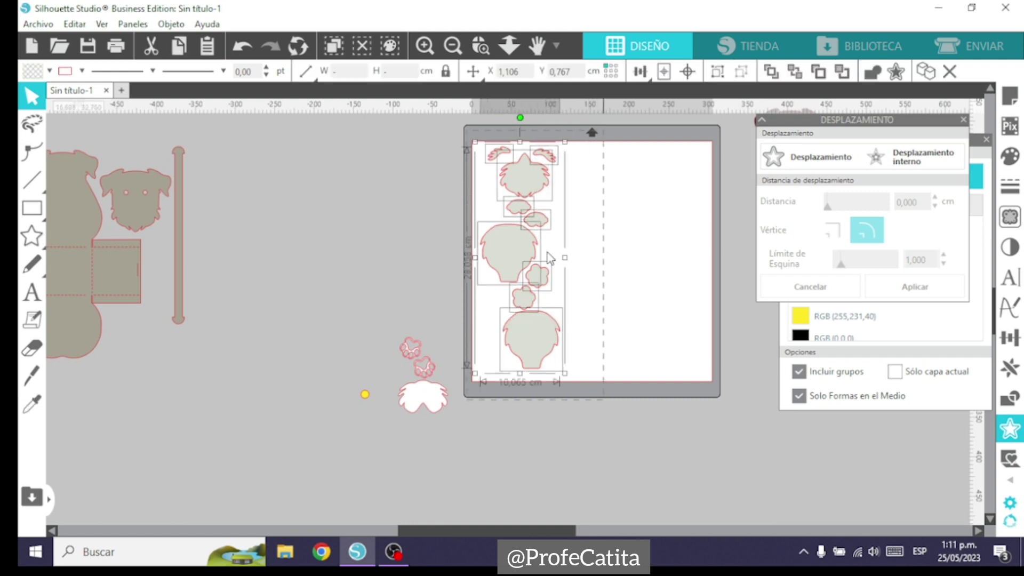
{"action": "right_click", "coordinate": [521, 177]}
{"action": "left_click", "coordinate": [577, 389]}
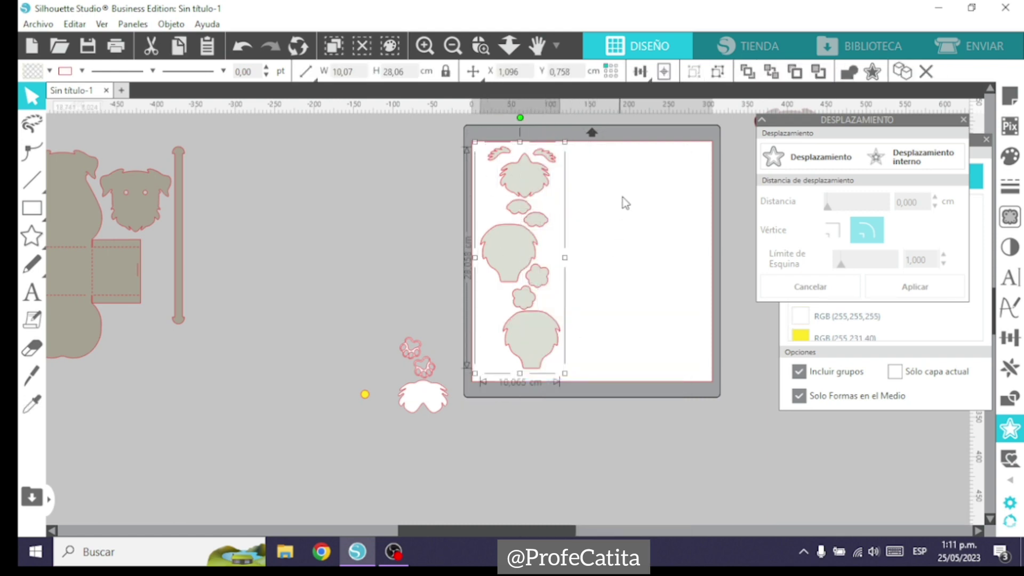
{"action": "left_click_drag", "start_coordinate": [528, 173], "coordinate": [256, 173]}
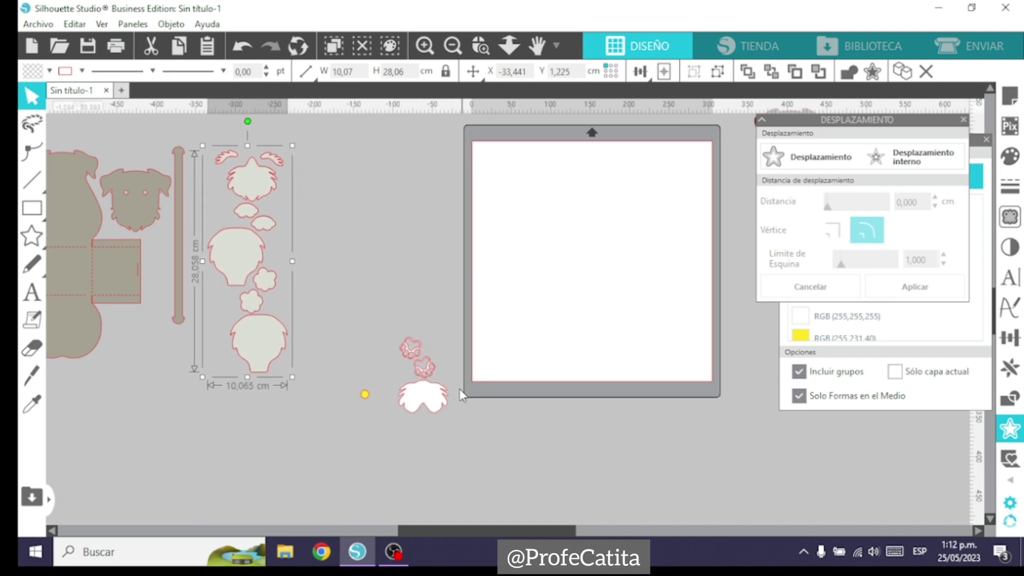
- Place the white group in the mat's upper-left corner and close the offset and select-by-color panels
{"action": "left_click_drag", "start_coordinate": [421, 405], "coordinate": [516, 220]}
{"action": "left_click", "coordinate": [516, 220]}
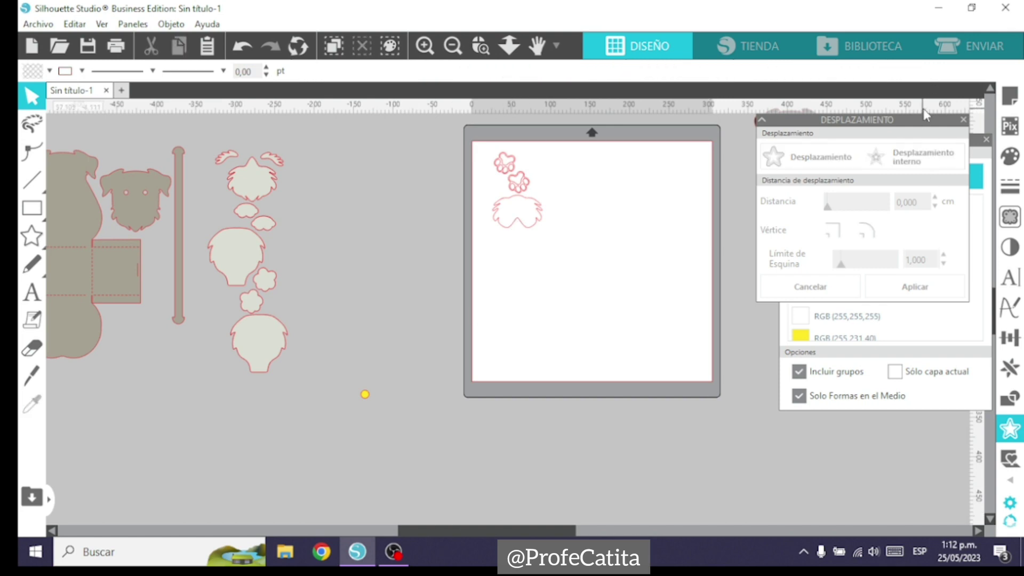
{"action": "left_click", "coordinate": [964, 121]}
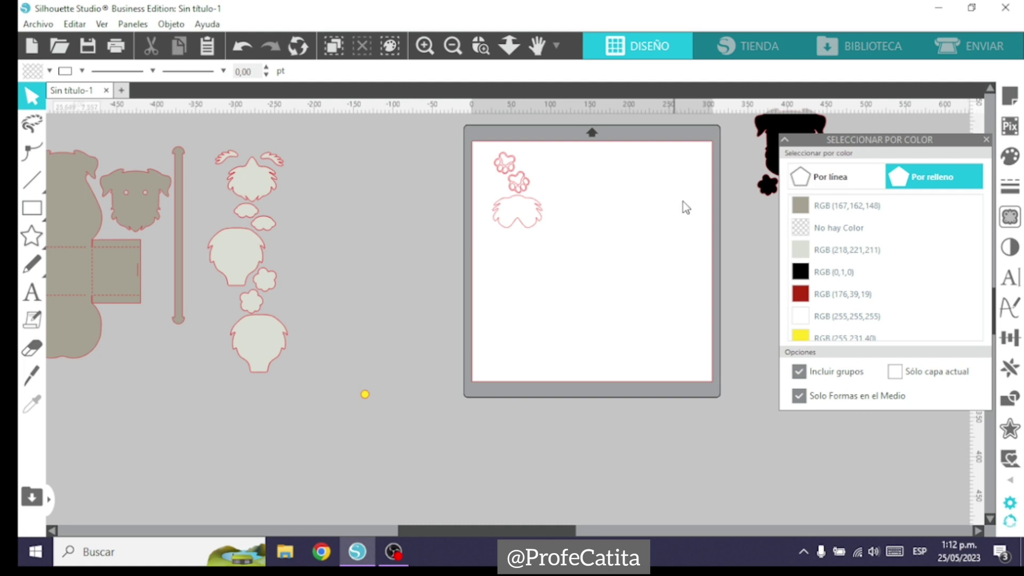
{"action": "left_click", "coordinate": [986, 139]}
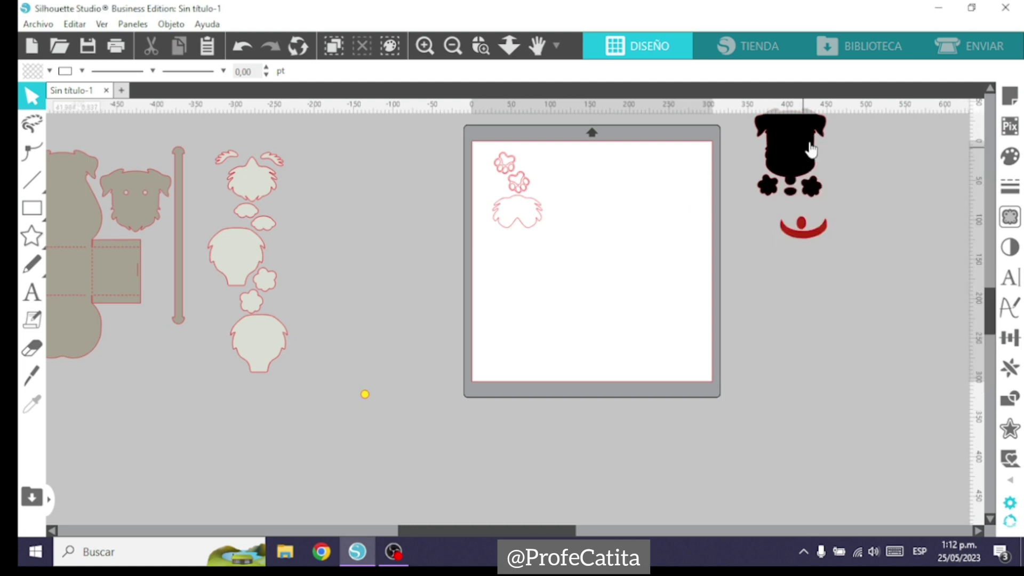
- Arrange the black group, yellow circle and red group in the mat's upper-right, lower-left and lower-right corners, nudging the white group slightly
{"action": "left_click_drag", "start_coordinate": [806, 155], "coordinate": [681, 189]}
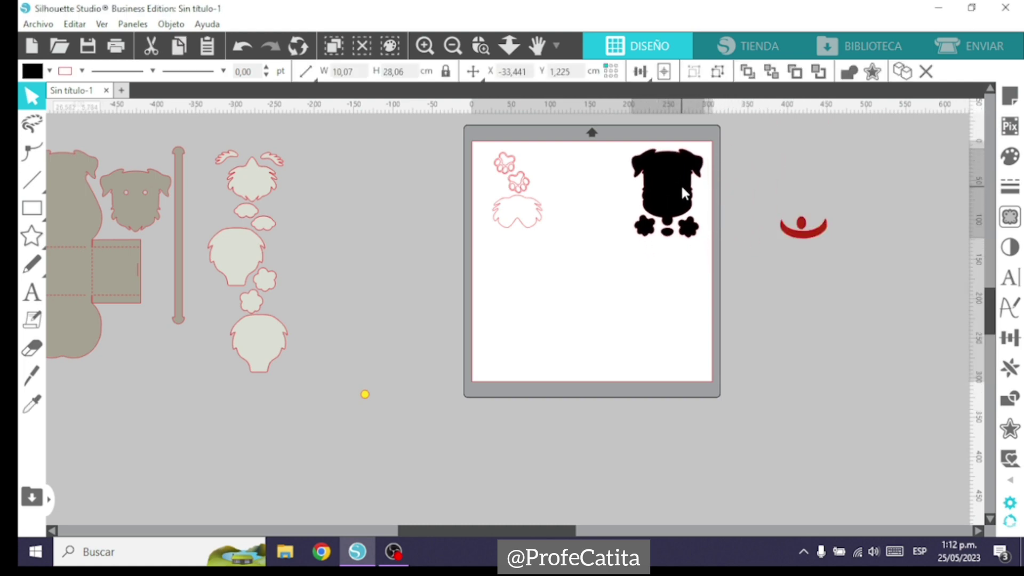
{"action": "left_click_drag", "start_coordinate": [509, 224], "coordinate": [504, 226]}
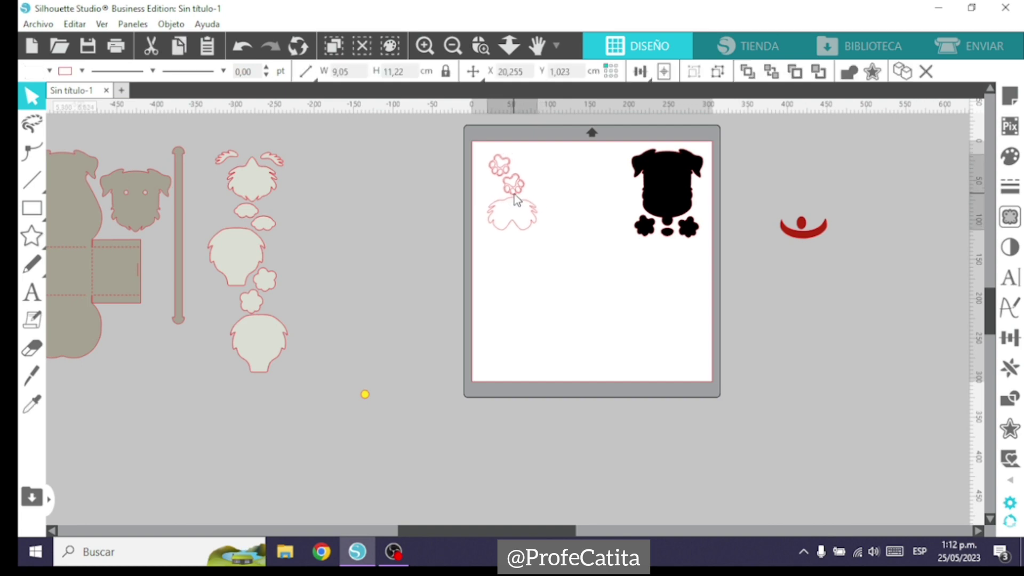
{"action": "left_click", "coordinate": [621, 143]}
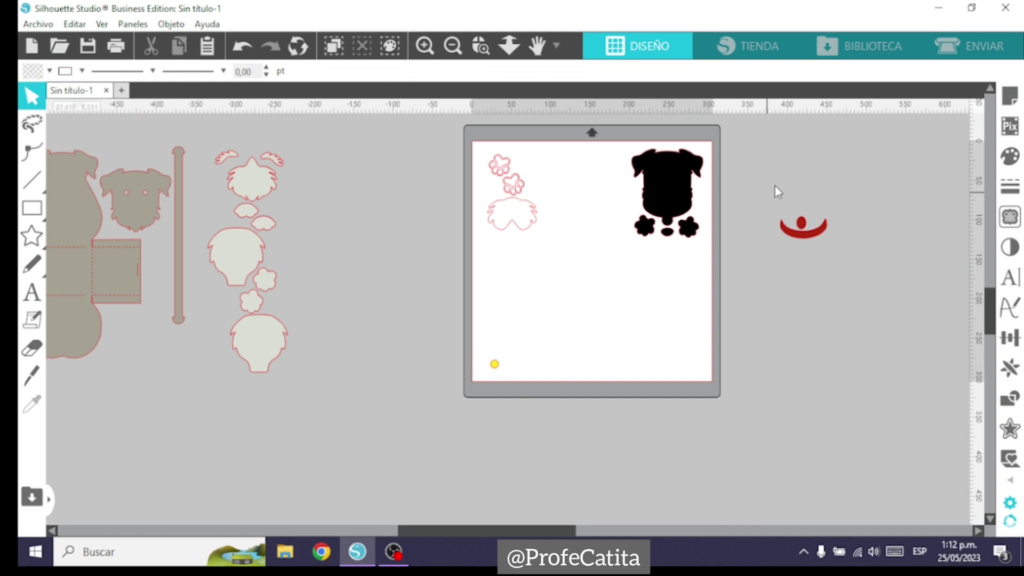
{"action": "left_click_drag", "start_coordinate": [802, 237], "coordinate": [674, 369]}
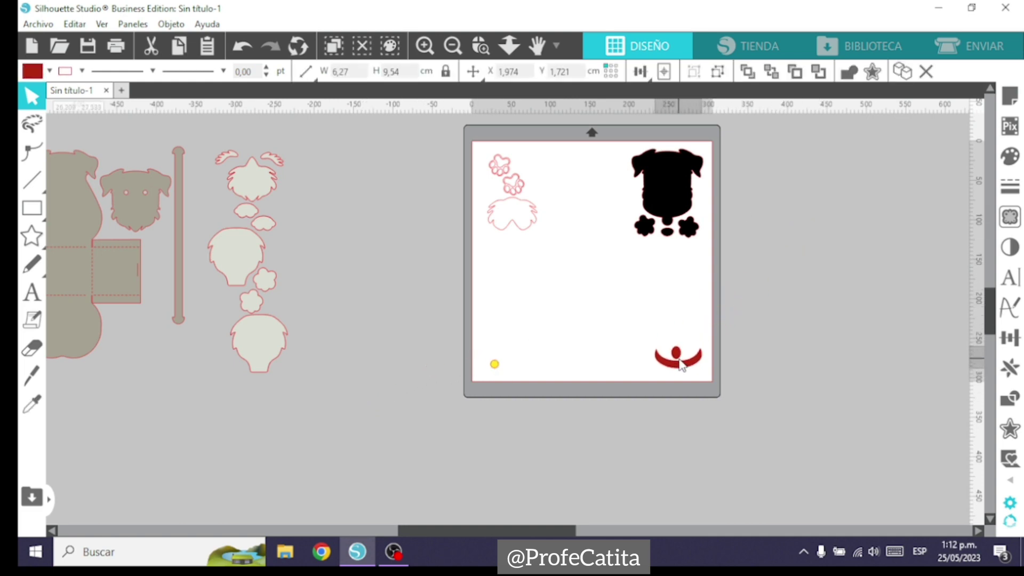
- Set the page transparency to 54% to show the cutting mat's grid
{"action": "left_click", "coordinate": [1016, 95]}
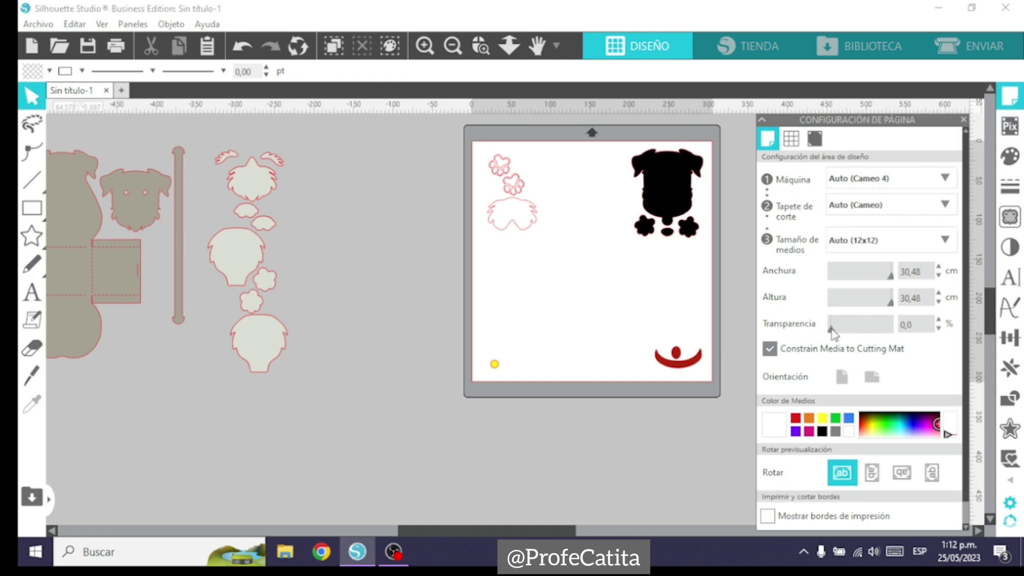
{"action": "left_click_drag", "start_coordinate": [832, 329], "coordinate": [863, 330]}
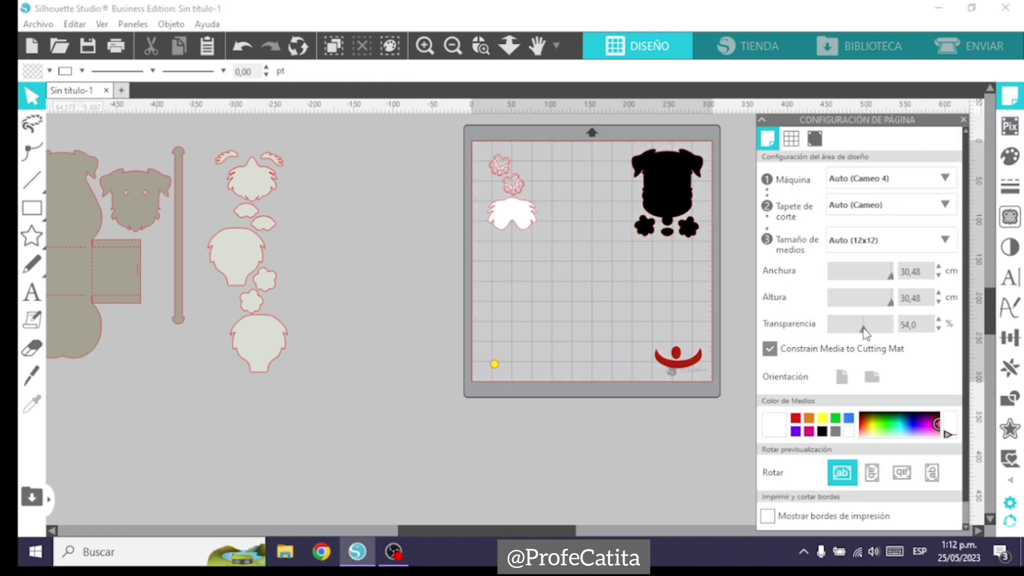
- Nudge the white group, the yellow circle and the red group to fine-tune their positions on the mat's grid
{"action": "left_click_drag", "start_coordinate": [513, 224], "coordinate": [513, 225]}
{"action": "left_click", "coordinate": [536, 150]}
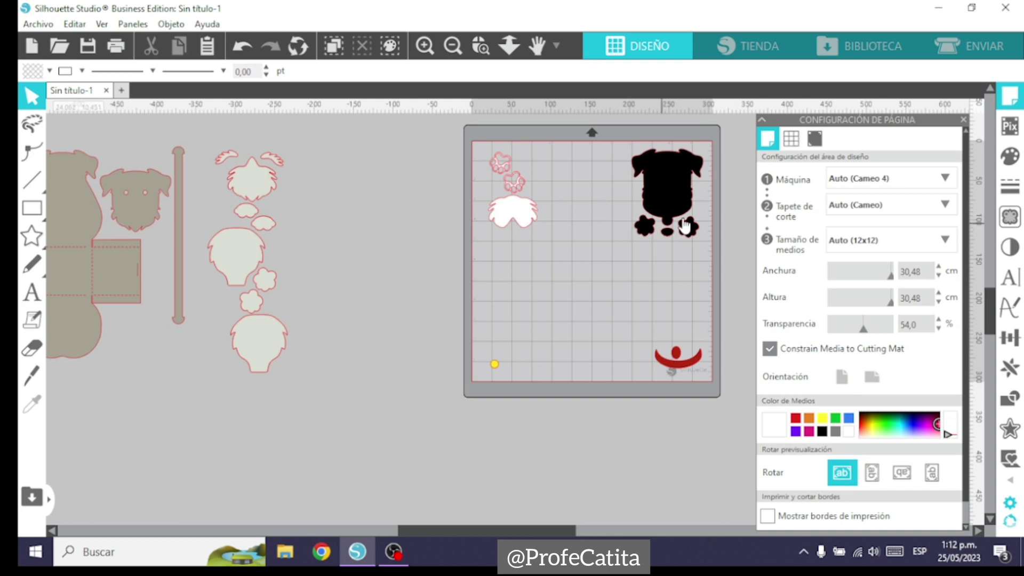
{"action": "left_click", "coordinate": [496, 362]}
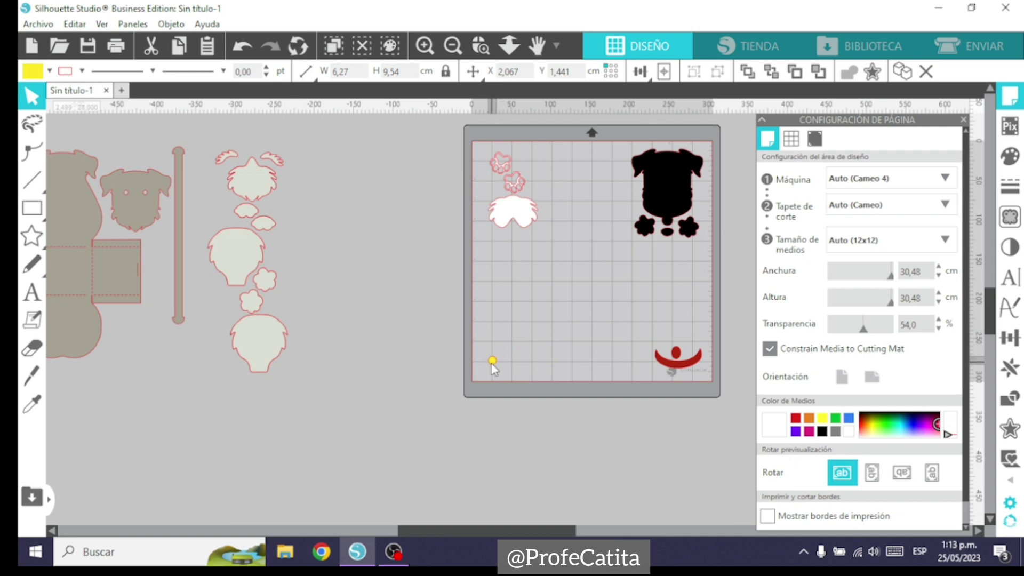
{"action": "left_click", "coordinate": [497, 329]}
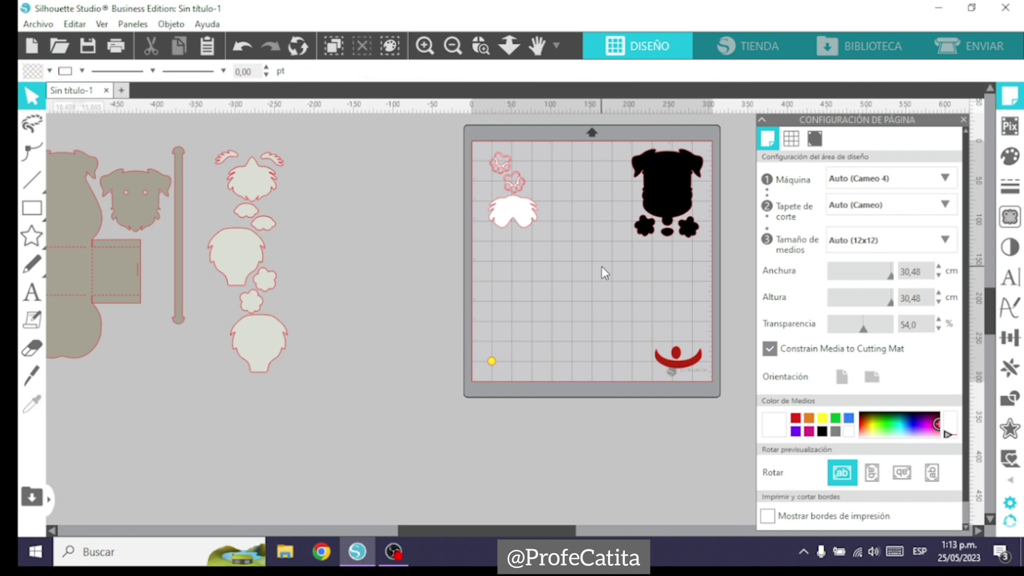
{"action": "left_click", "coordinate": [683, 366]}
{"action": "left_click_drag", "start_coordinate": [683, 367], "coordinate": [681, 365]}
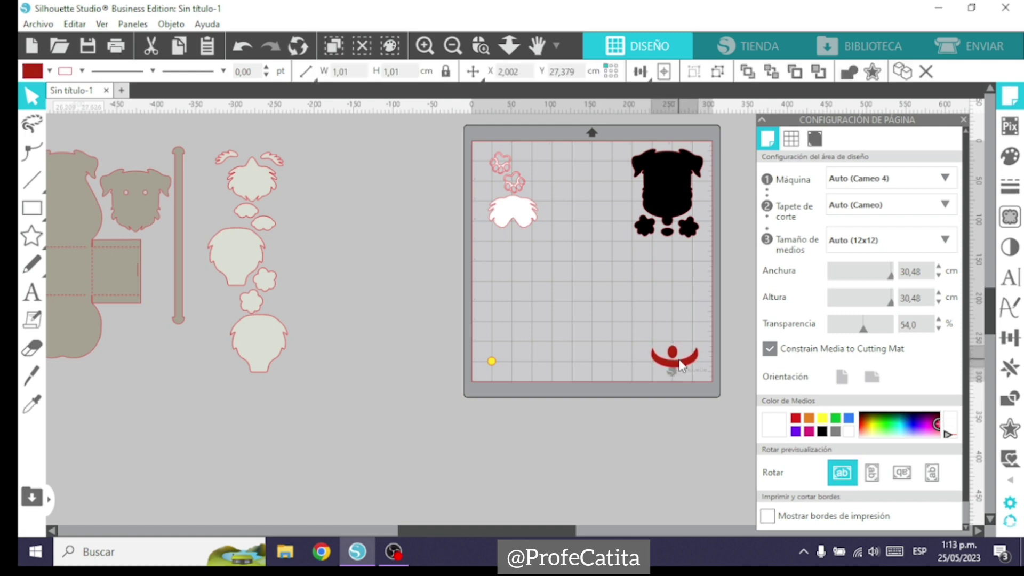
{"action": "left_click", "coordinate": [634, 304]}
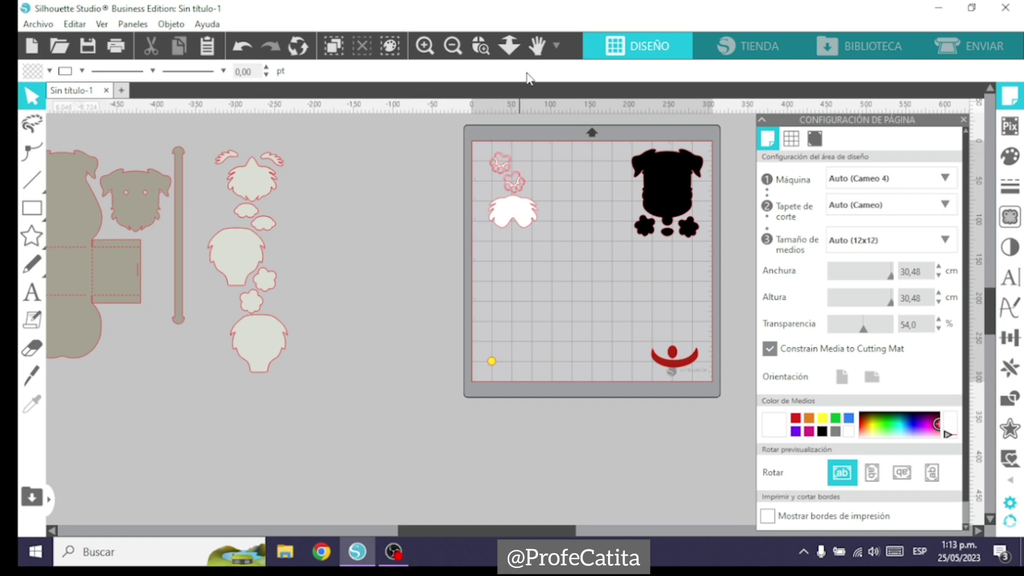
- Bring the light gray group next to the mat's left edge and the gray-brown group close beside it
{"action": "left_click", "coordinate": [454, 48]}
{"action": "left_click", "coordinate": [454, 48]}
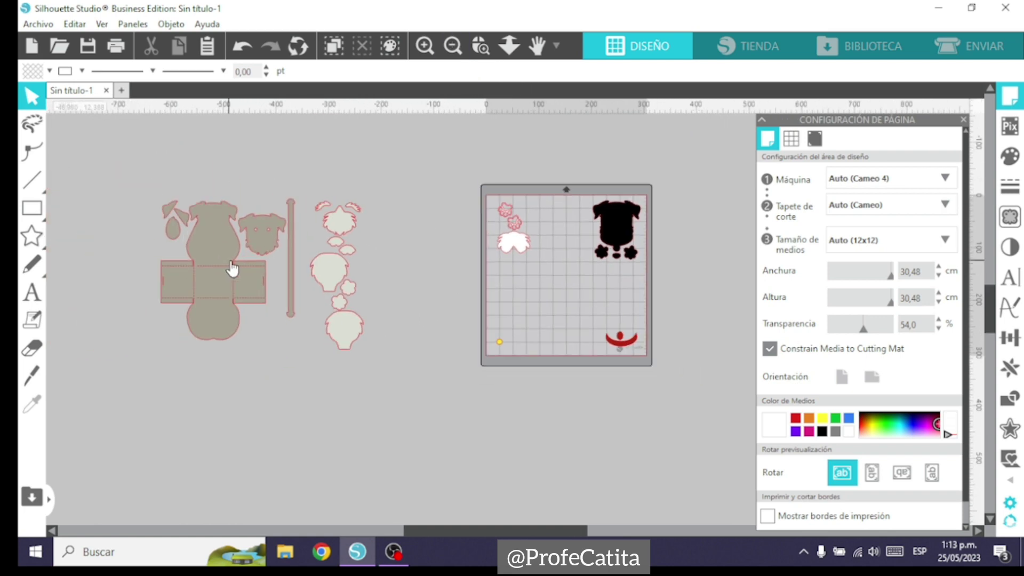
{"action": "left_click_drag", "start_coordinate": [247, 255], "coordinate": [264, 234]}
{"action": "left_click_drag", "start_coordinate": [347, 218], "coordinate": [437, 201]}
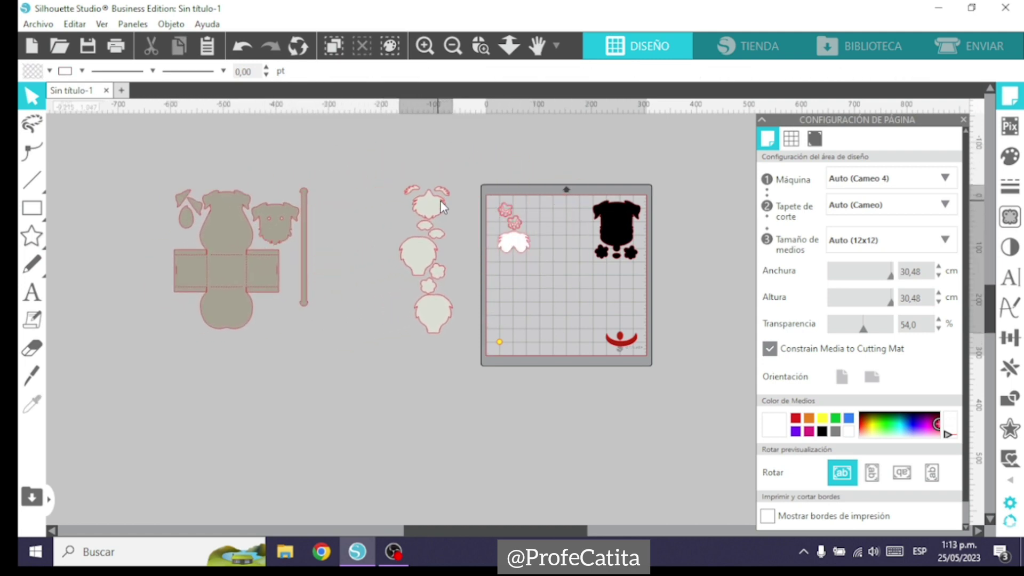
{"action": "left_click_drag", "start_coordinate": [295, 217], "coordinate": [360, 215]}
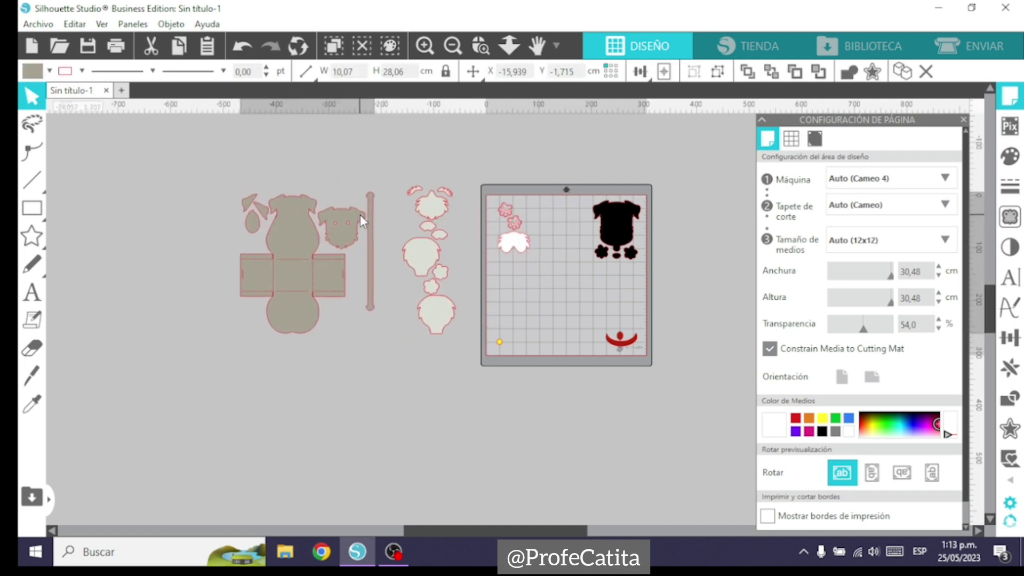
- Check which shapes on the mat share the line color RGB (245,0,0) using Select by Color, then return to fill colors and deselect everything
{"action": "left_click", "coordinate": [133, 24]}
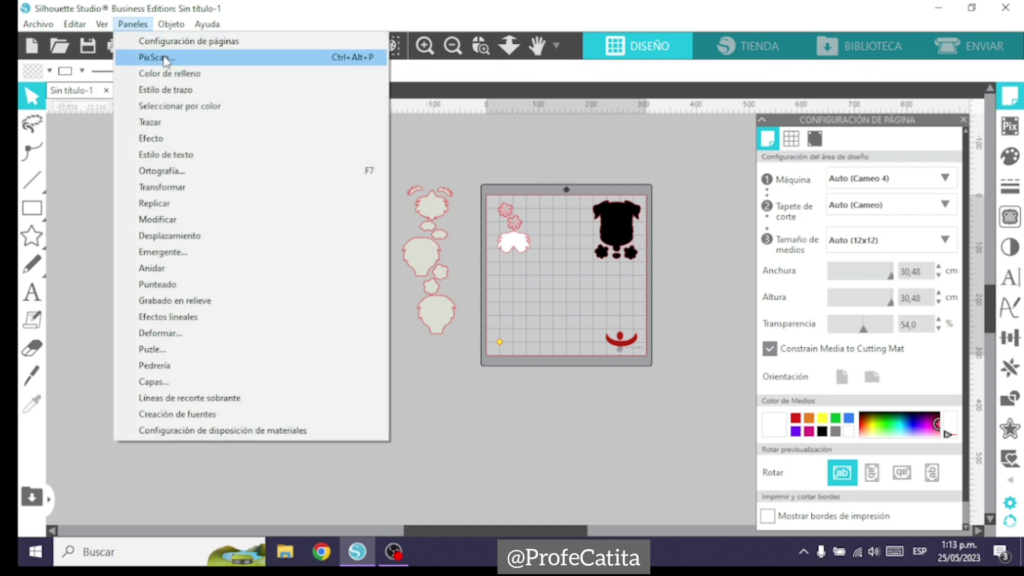
{"action": "left_click", "coordinate": [190, 106]}
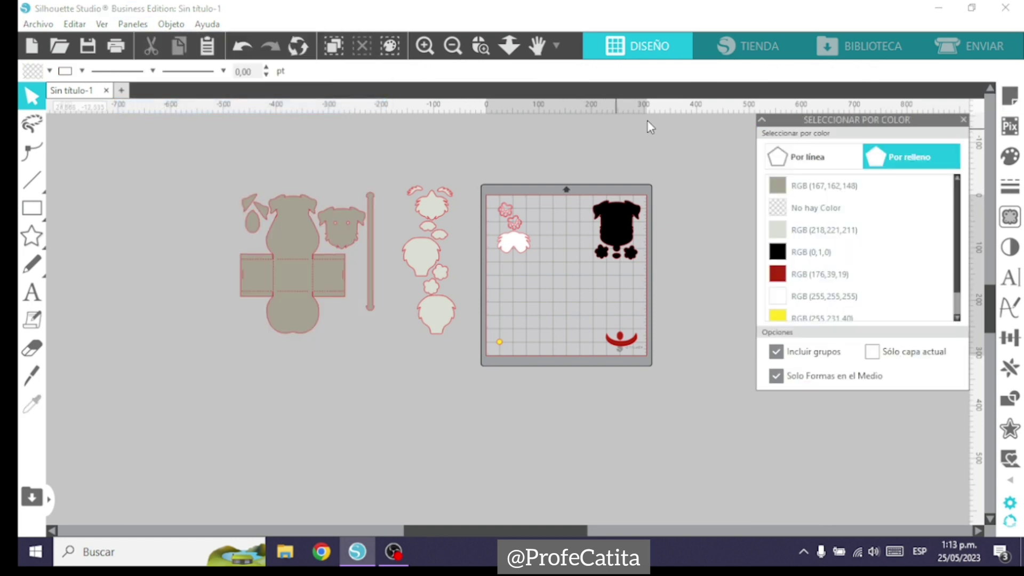
{"action": "left_click", "coordinate": [828, 159]}
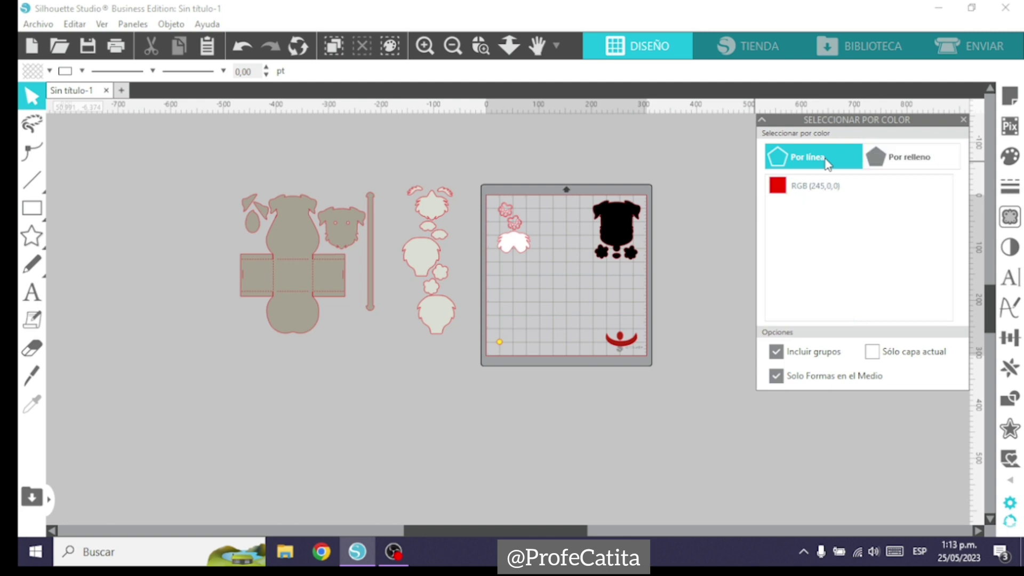
{"action": "left_click", "coordinate": [810, 186]}
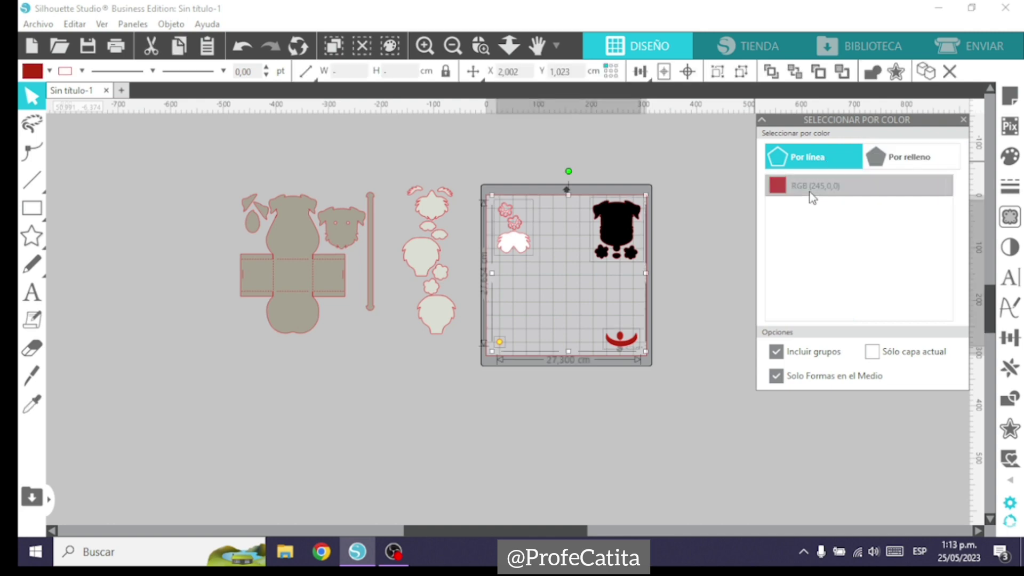
{"action": "left_click", "coordinate": [880, 163]}
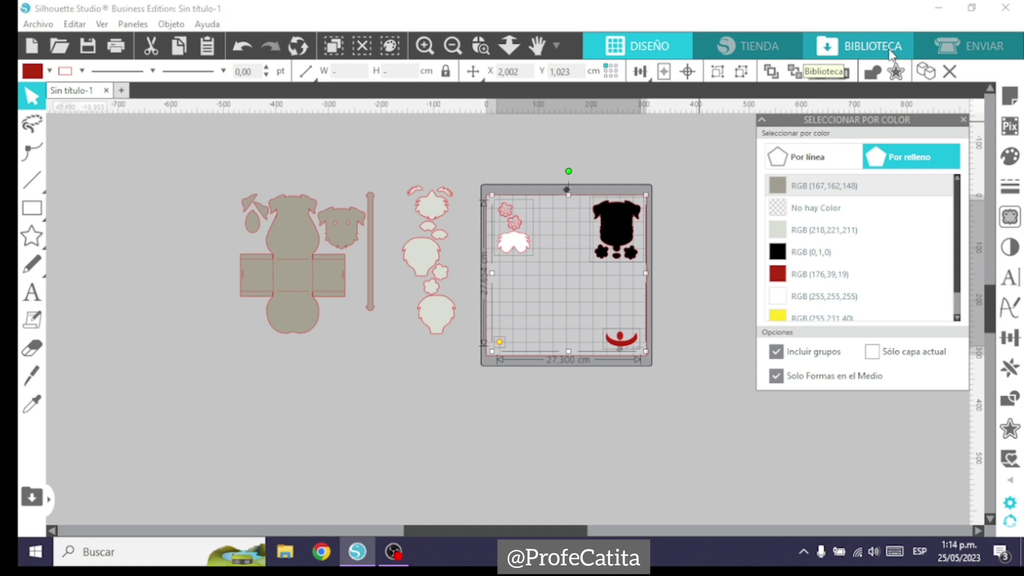
{"action": "left_click", "coordinate": [690, 192]}
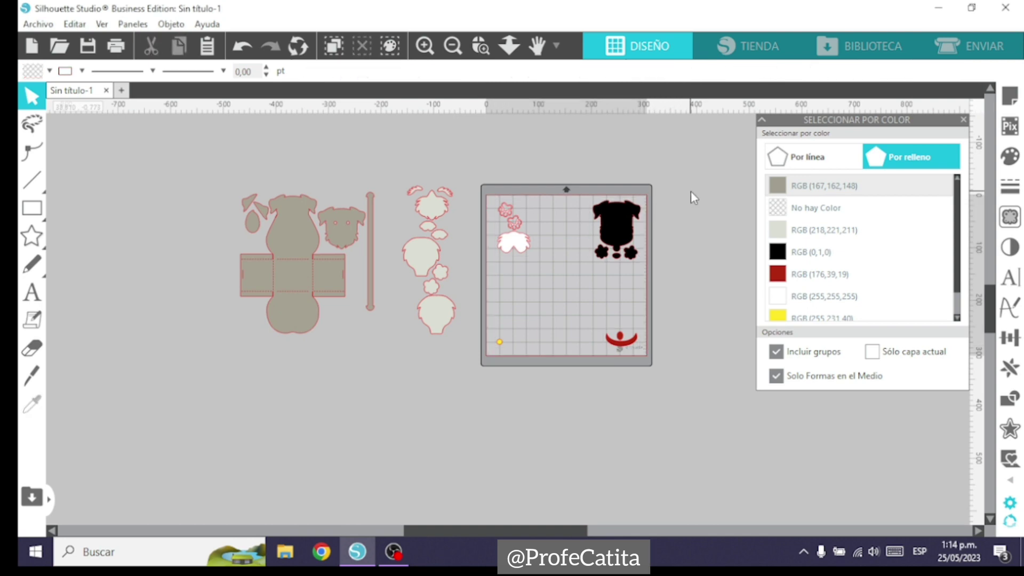